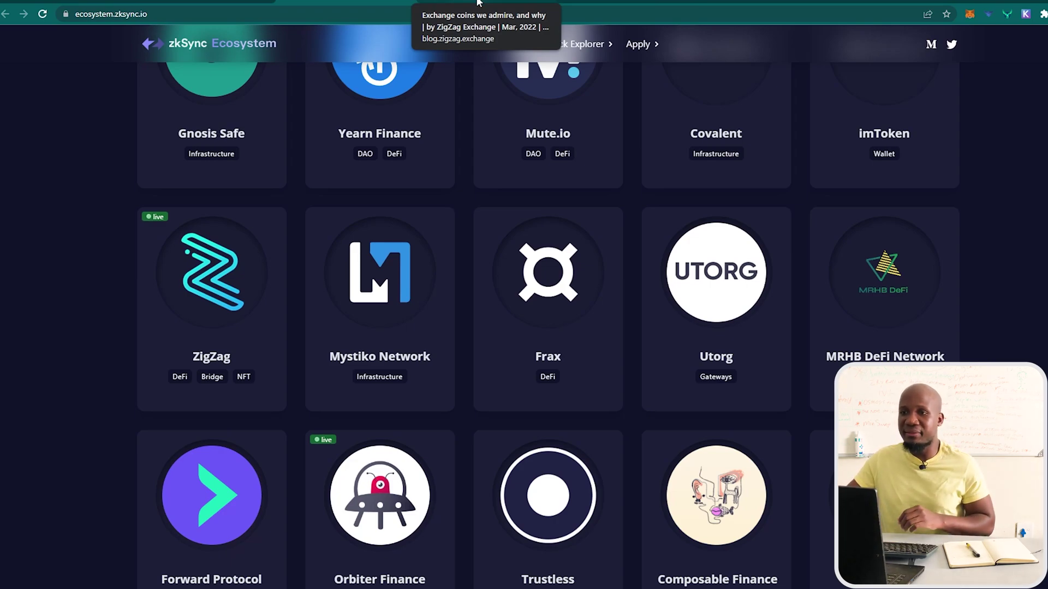
# Step: Open the ZigZag Exchange article "Exchange coins we admire, and why" and read its introduction
pyautogui.click(480, 5)
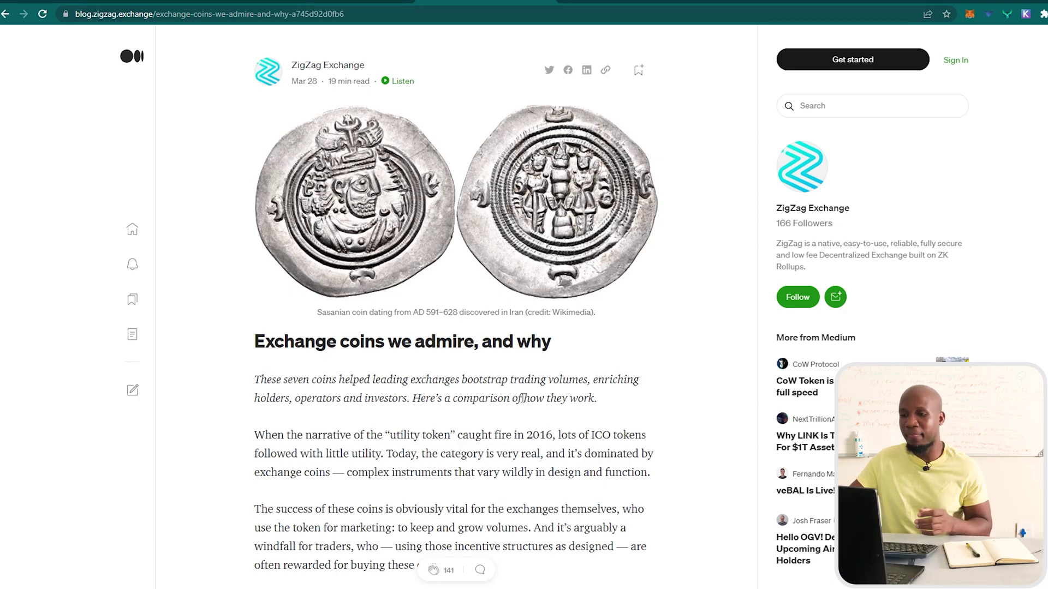
pyautogui.scroll(-20, 523, 396)
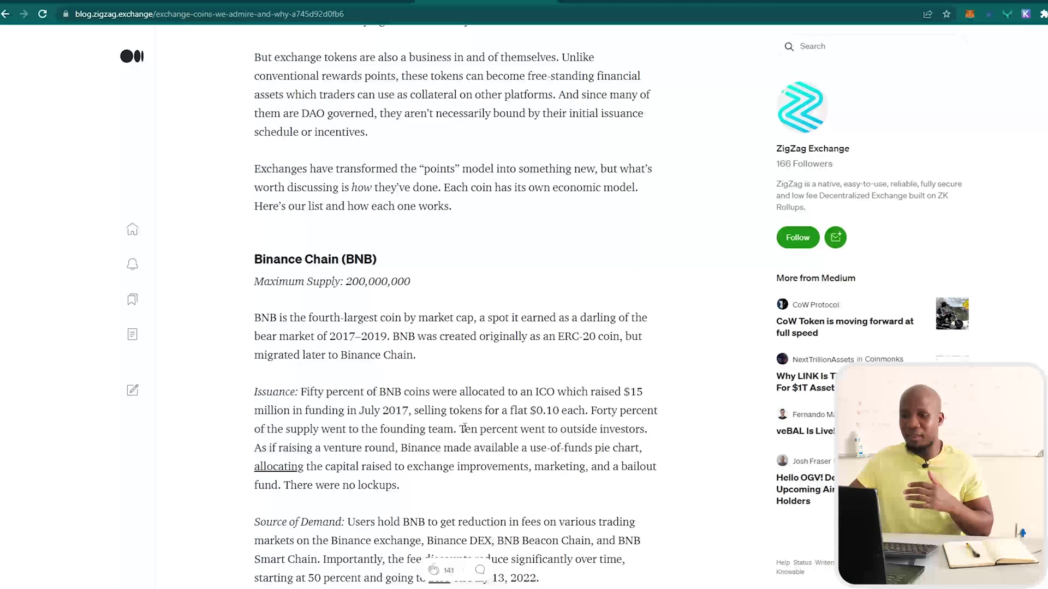
pyautogui.scroll(10, 454, 307)
pyautogui.scroll(5, 454, 307)
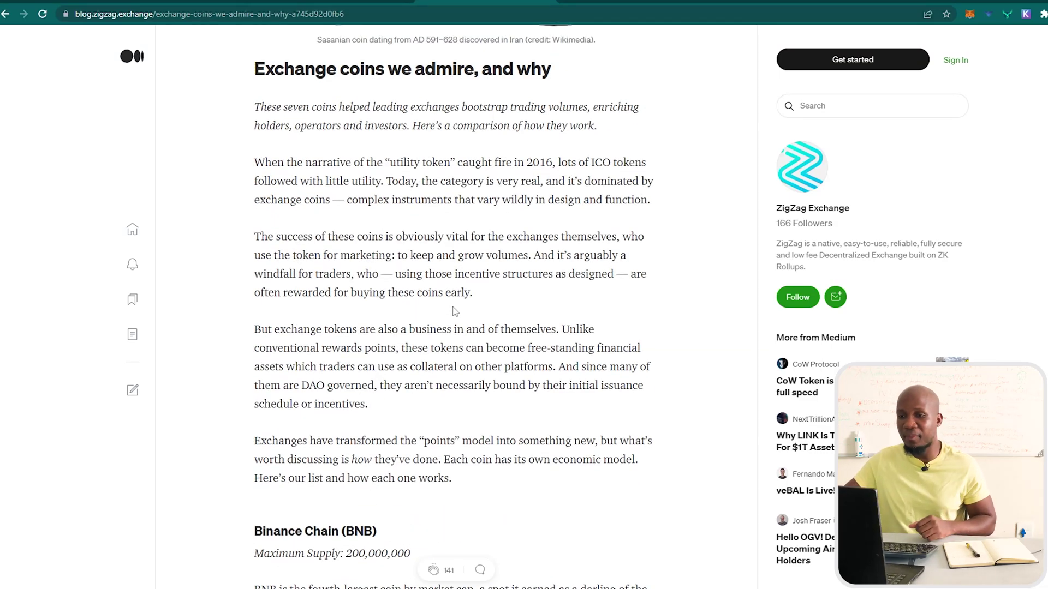
pyautogui.scroll(-5, 378, 371)
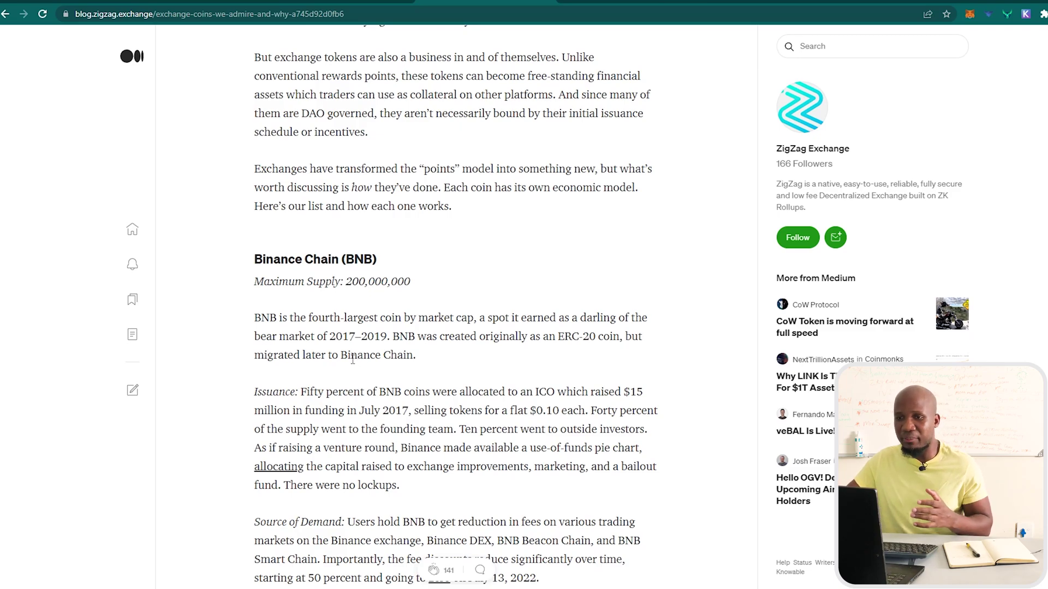
# Step: Skim the article's exchange coin sections from Binance Chain (BNB) through to the DYDX token allocation charts
pyautogui.scroll(-5, 365, 367)
pyautogui.scroll(-4, 365, 367)
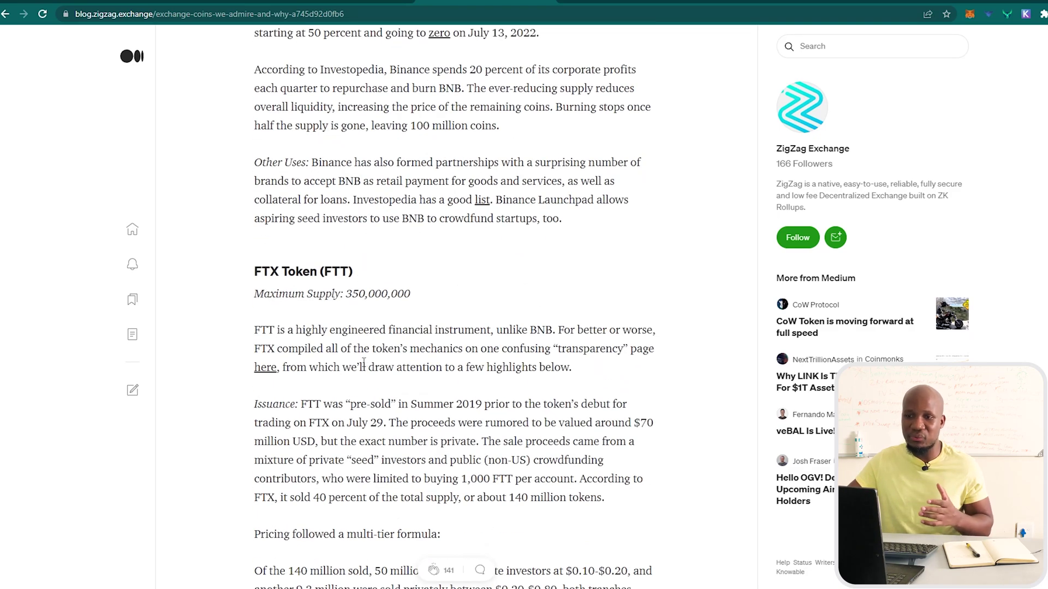
pyautogui.scroll(-4, 393, 407)
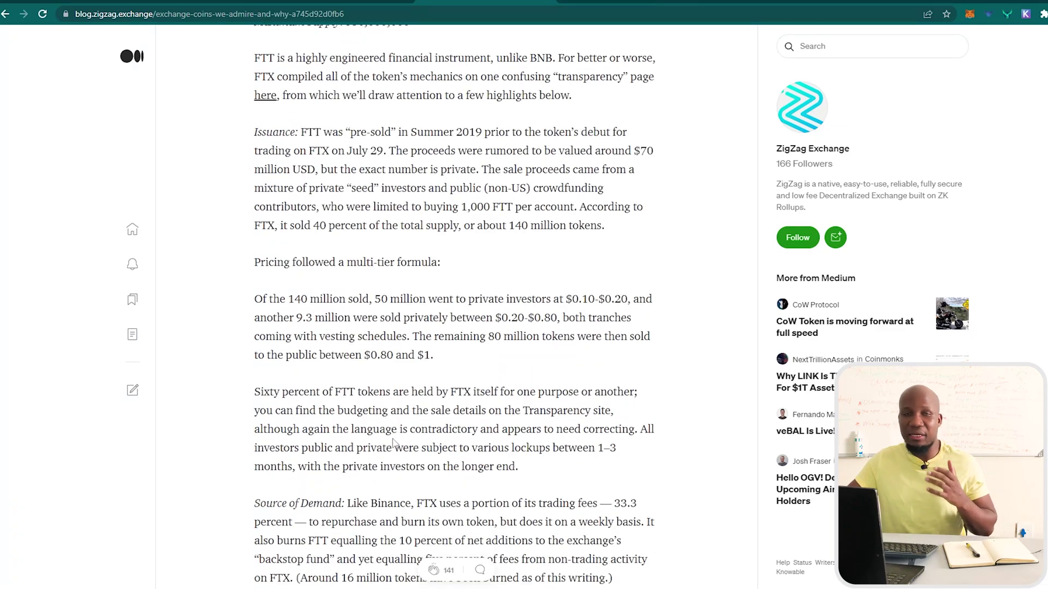
pyautogui.scroll(-20, 393, 443)
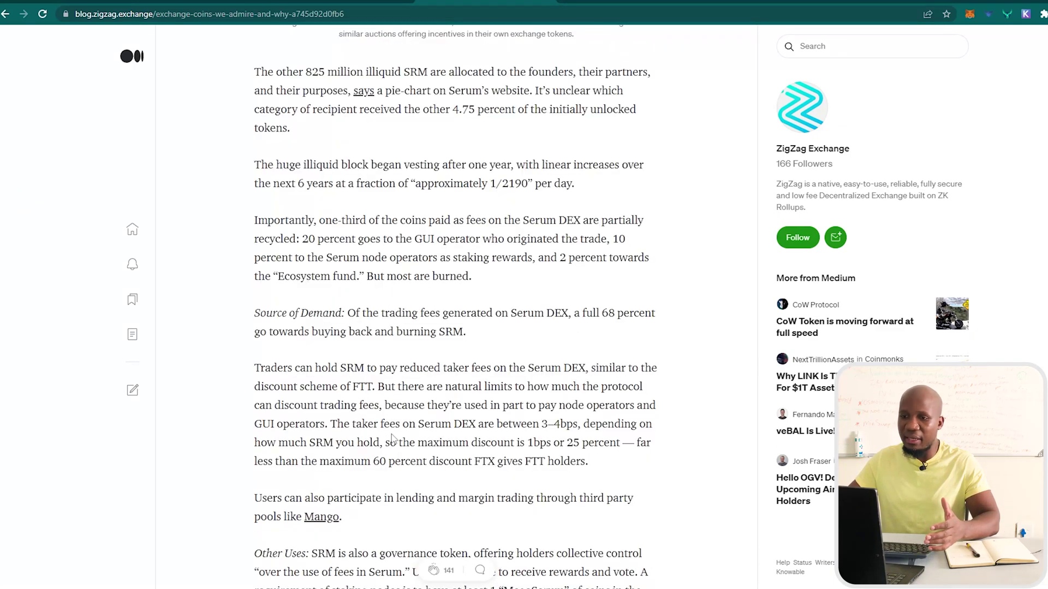
pyautogui.scroll(-20, 392, 438)
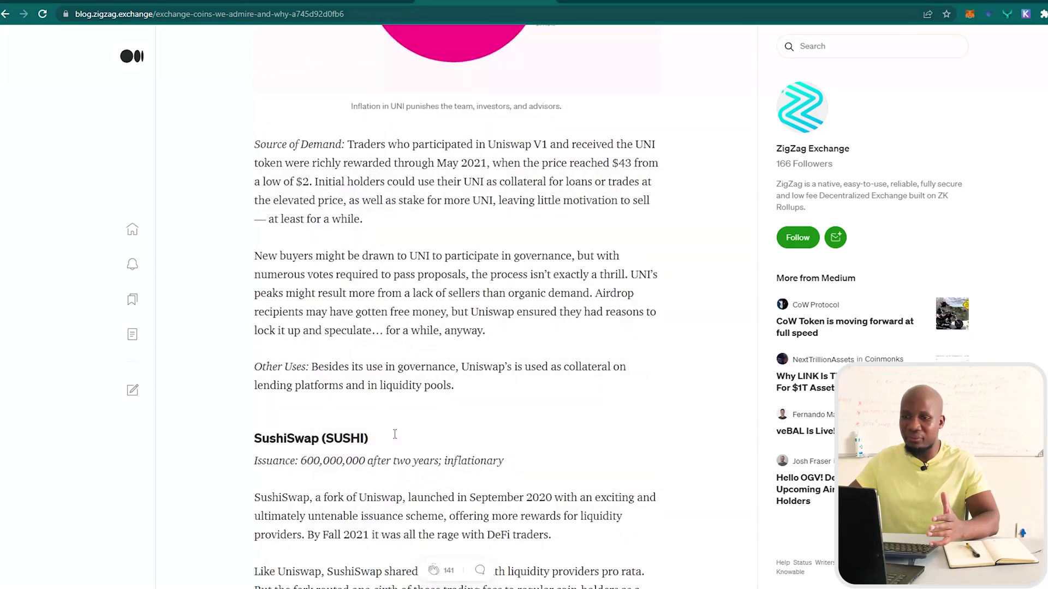
pyautogui.scroll(-15, 394, 434)
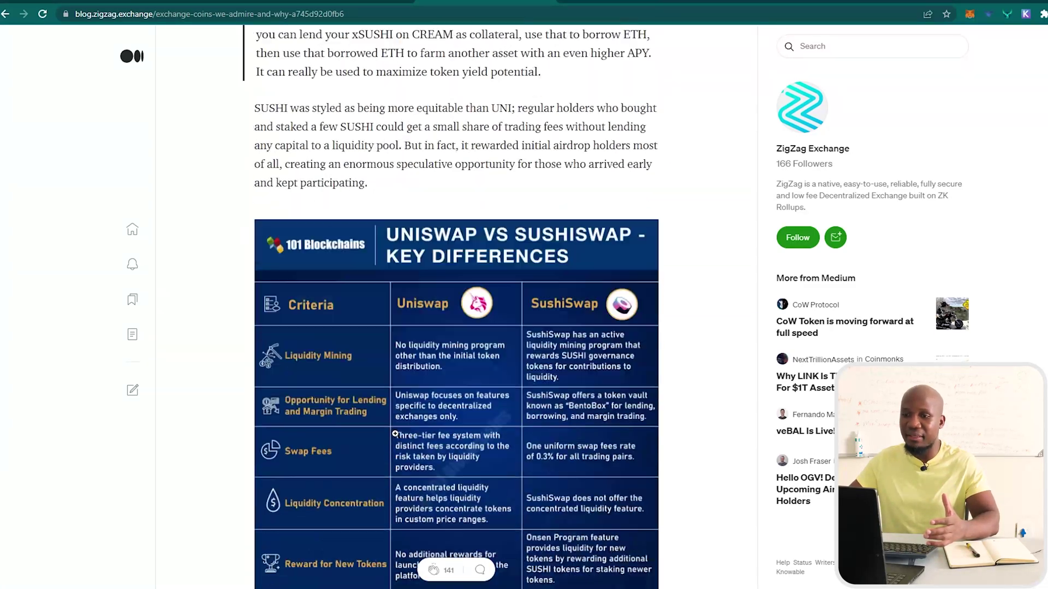
pyautogui.scroll(-20, 395, 434)
pyautogui.scroll(4, 398, 306)
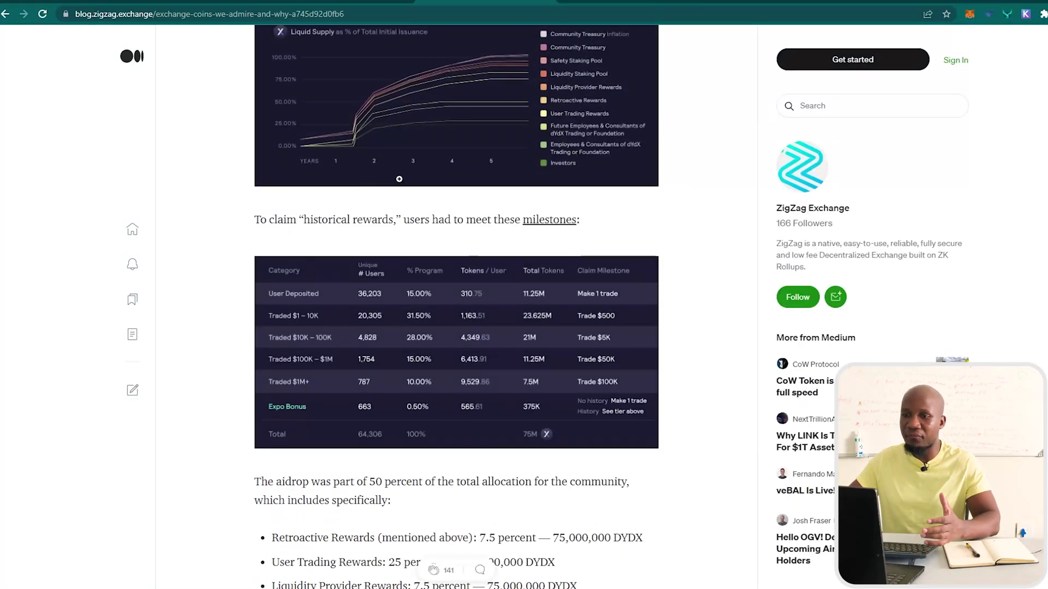
pyautogui.scroll(-20, 425, 399)
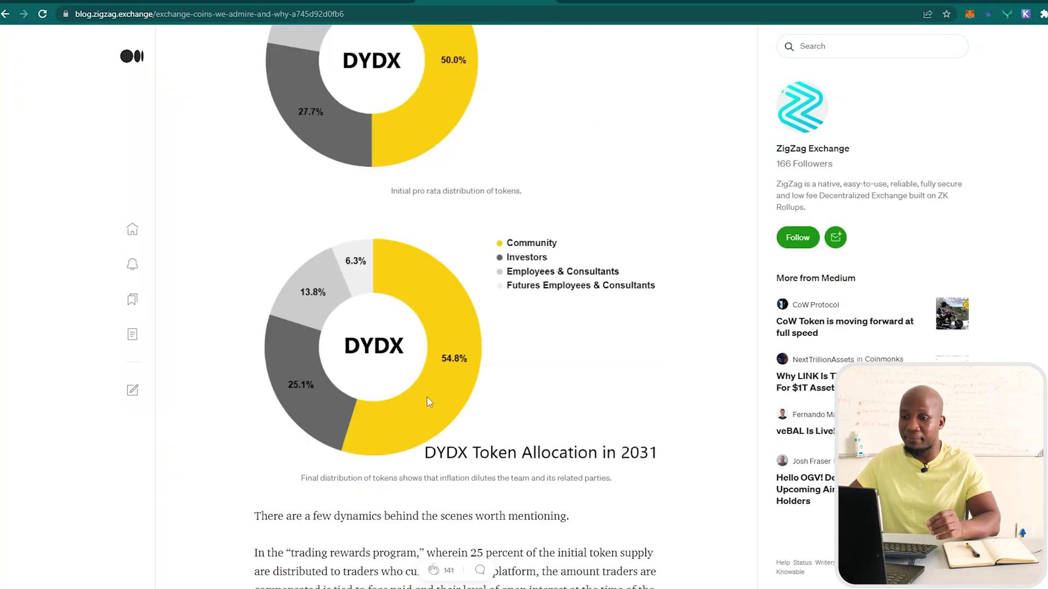
# Step: Highlight the "dYdX (DYDX)" heading in the article, clear the highlight and read that section's introduction
pyautogui.scroll(10, 429, 403)
pyautogui.moveTo(253, 506); pyautogui.dragTo(330, 510)
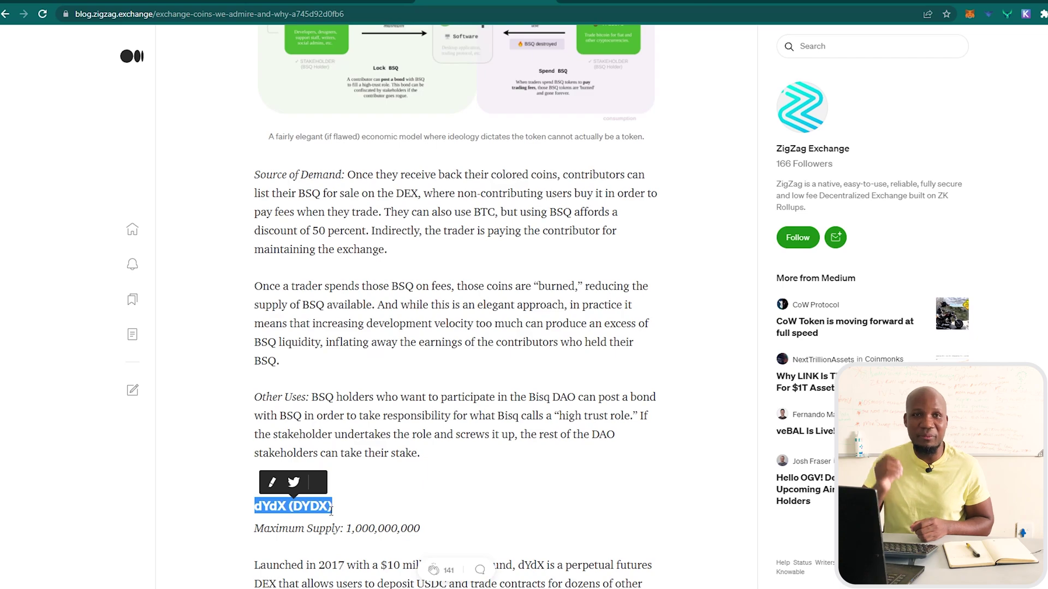
pyautogui.click(189, 447)
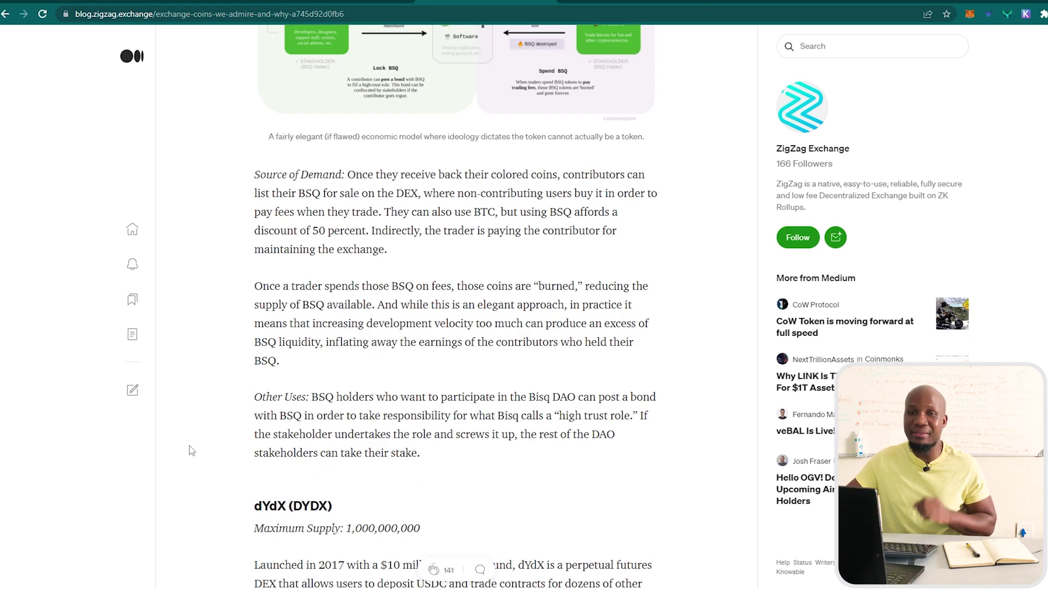
pyautogui.scroll(-5, 403, 410)
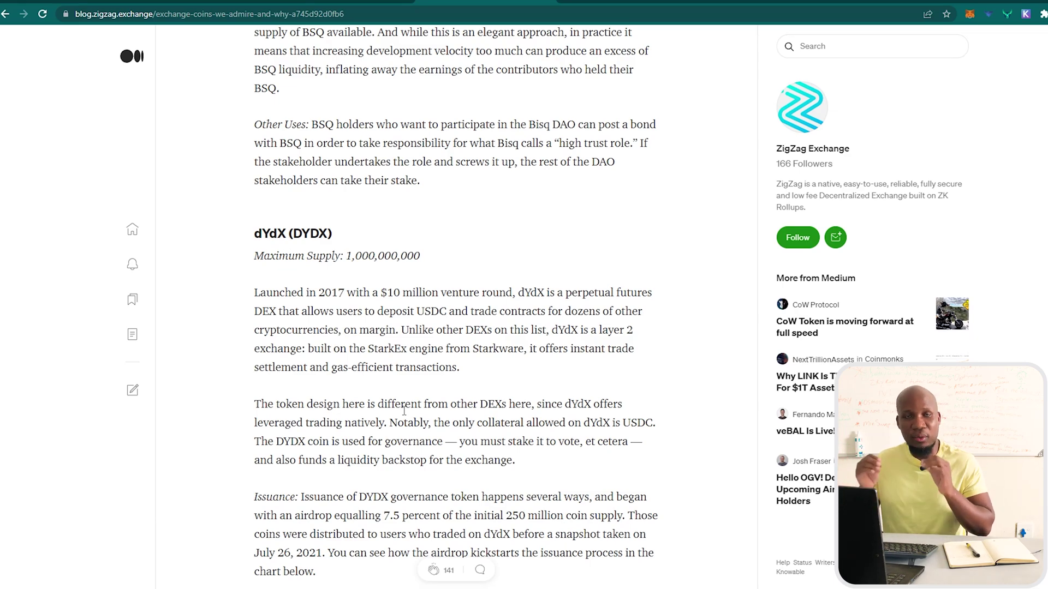
# Step: Examine the dYdX liquid supply chart, the historical rewards milestone table and the token distribution lists
pyautogui.scroll(-10, 404, 411)
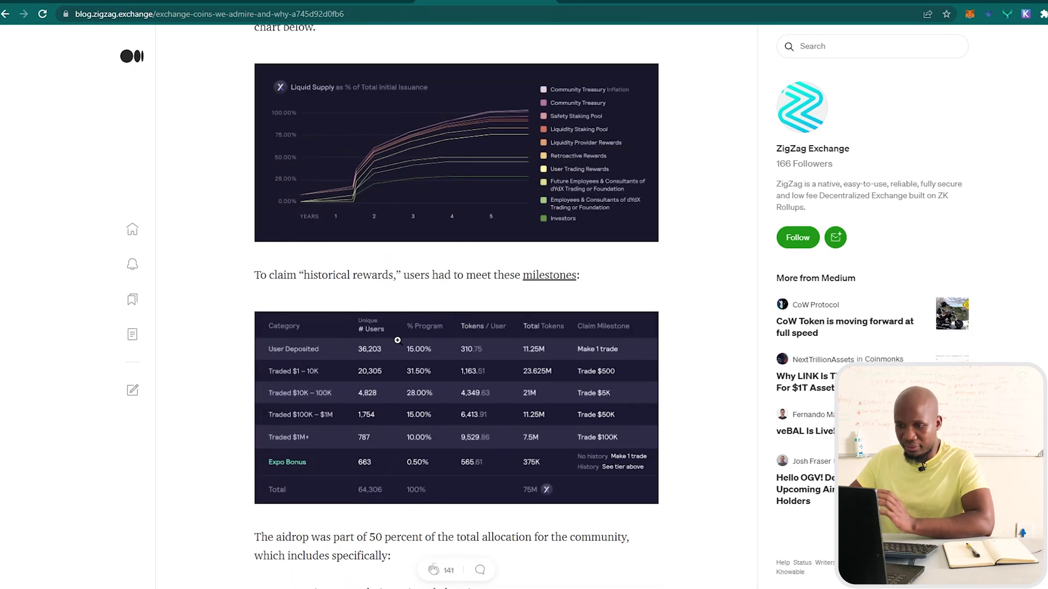
pyautogui.click(409, 387)
pyautogui.scroll(-1, 470, 434)
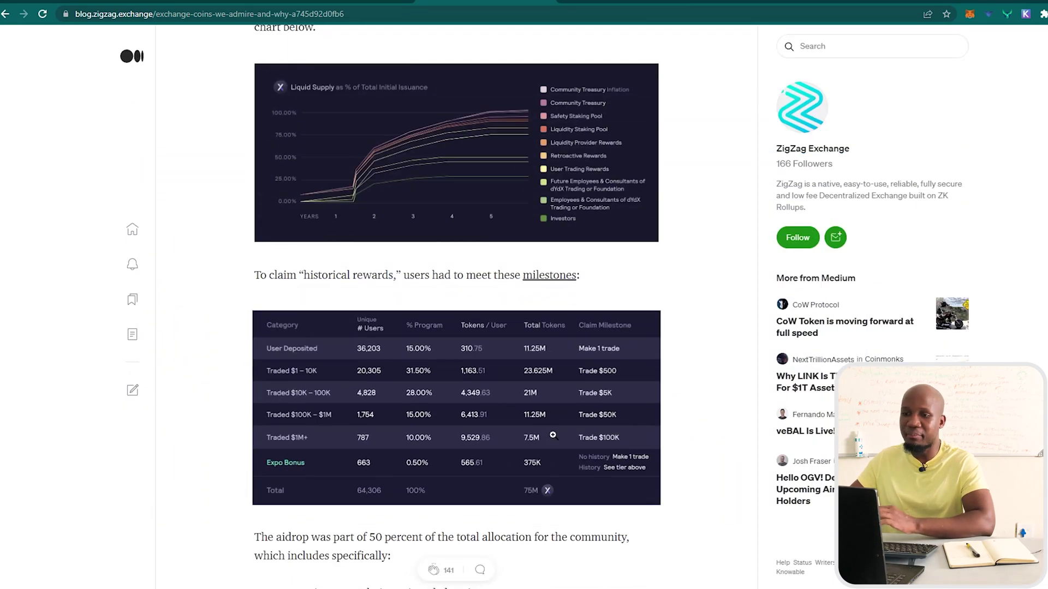
pyautogui.scroll(-7, 469, 431)
pyautogui.scroll(-15, 457, 394)
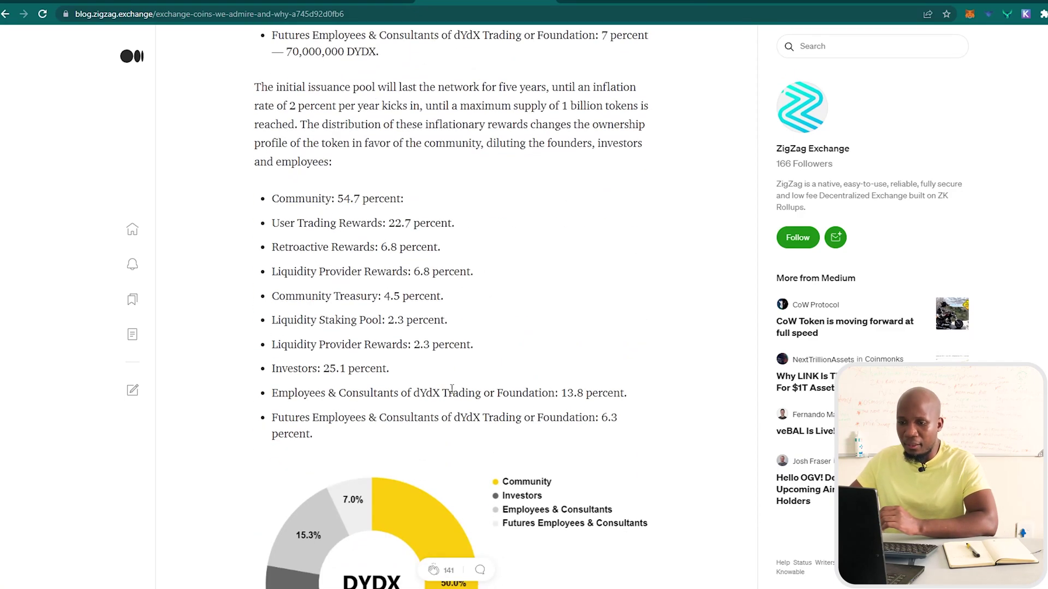
# Step: Highlight the lesson about incentivizing early traders and market makers in the article's closing paragraph
pyautogui.scroll(-16, 436, 375)
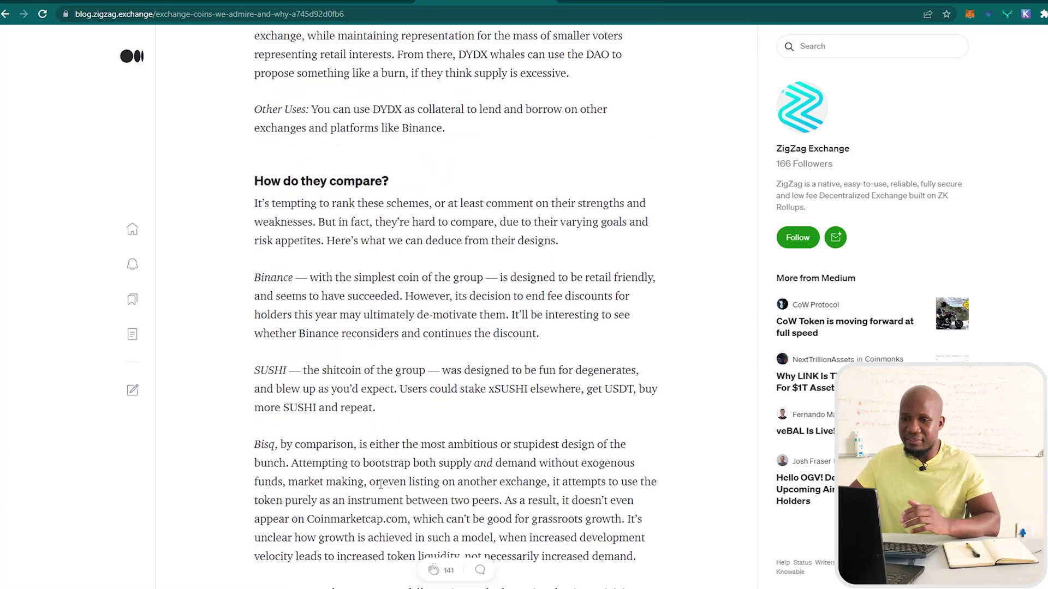
pyautogui.scroll(-18, 401, 386)
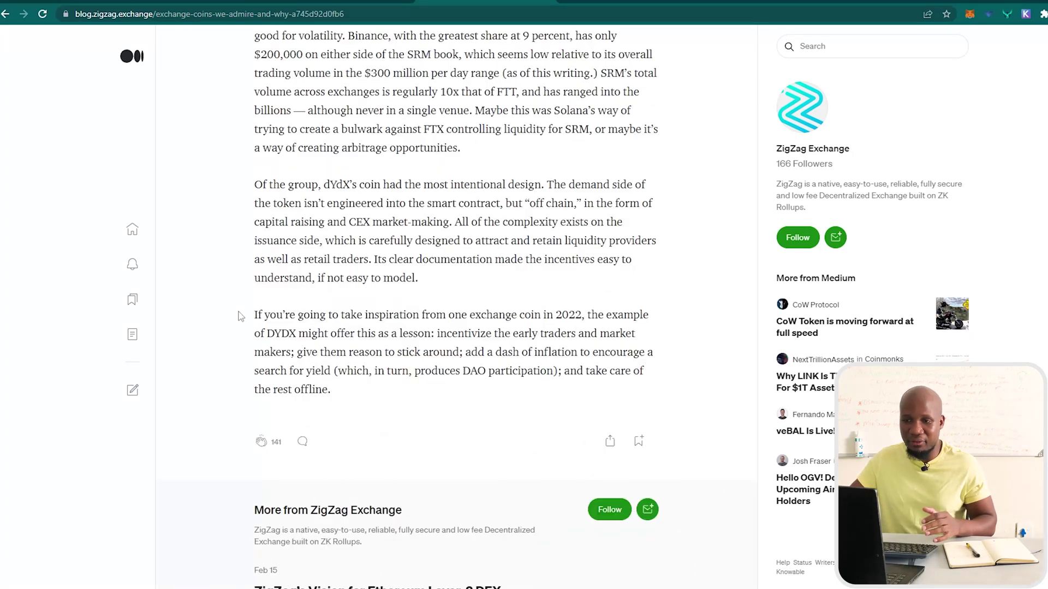
pyautogui.moveTo(254, 316); pyautogui.dragTo(318, 382)
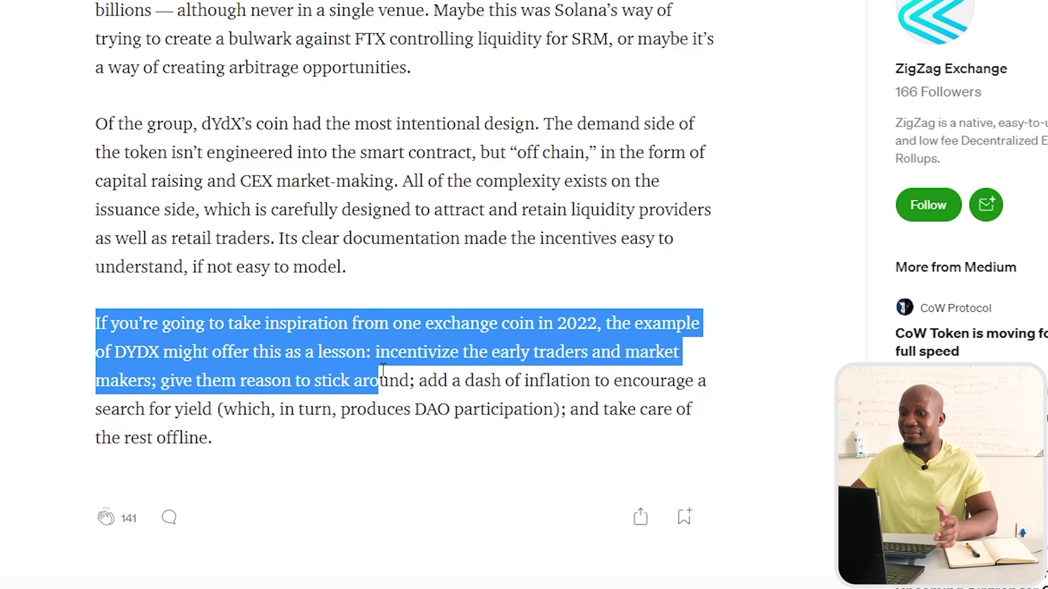
pyautogui.moveTo(377, 352); pyautogui.dragTo(428, 384)
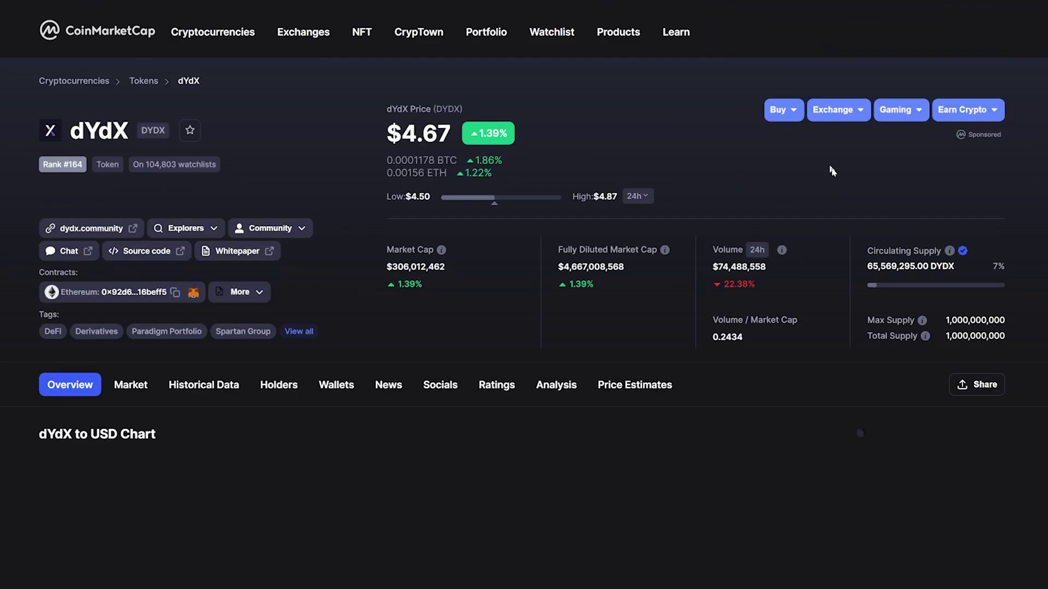
# Step: Switch to CoinMarketCap's dYdX page and search the site for "dydx"
pyautogui.click(91, 228)
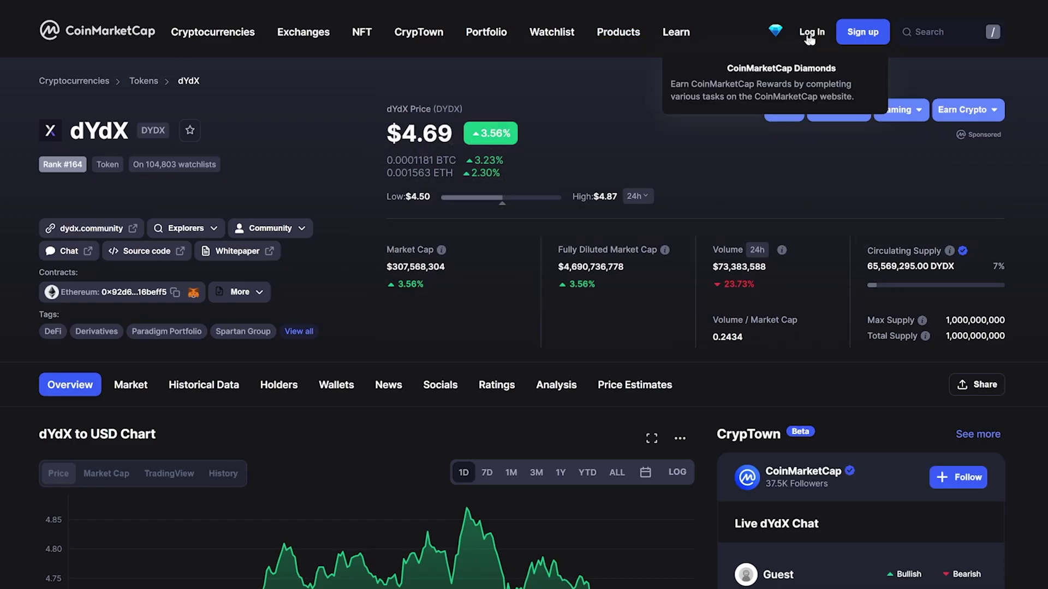
pyautogui.click(934, 29)
pyautogui.write('dy')
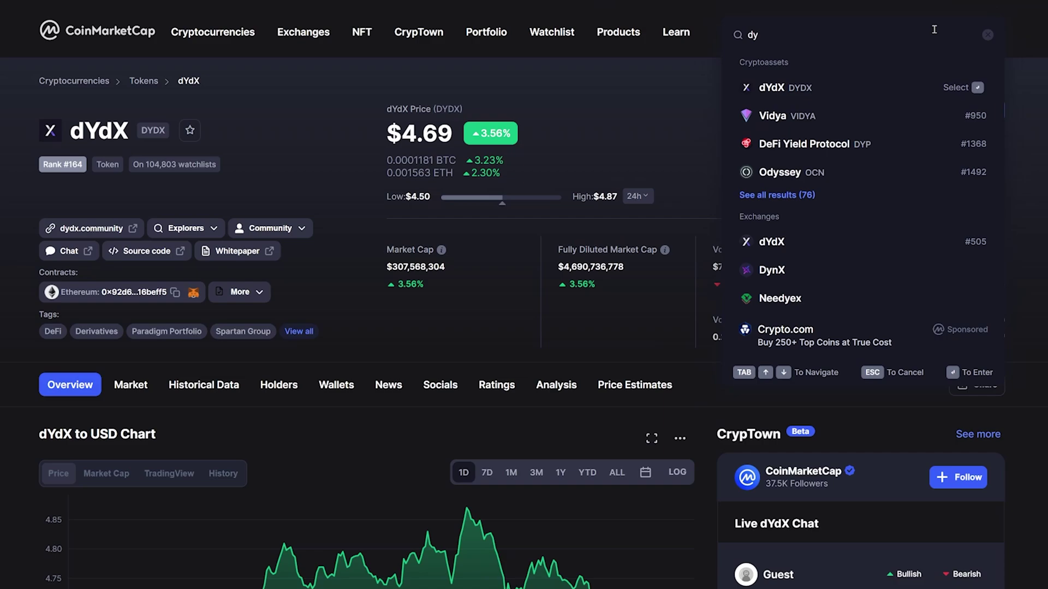
pyautogui.write('dx')
pyautogui.click(771, 131)
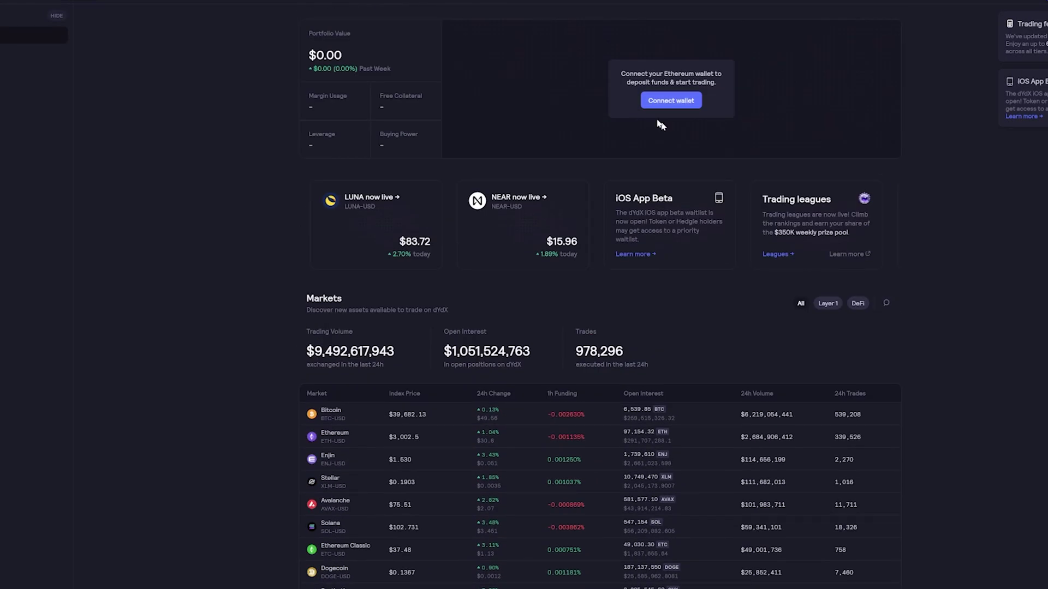
# Step: Switch to the dYdX exchange's portfolio page and start connecting an Ethereum wallet
pyautogui.click(667, 101)
pyautogui.click(513, 386)
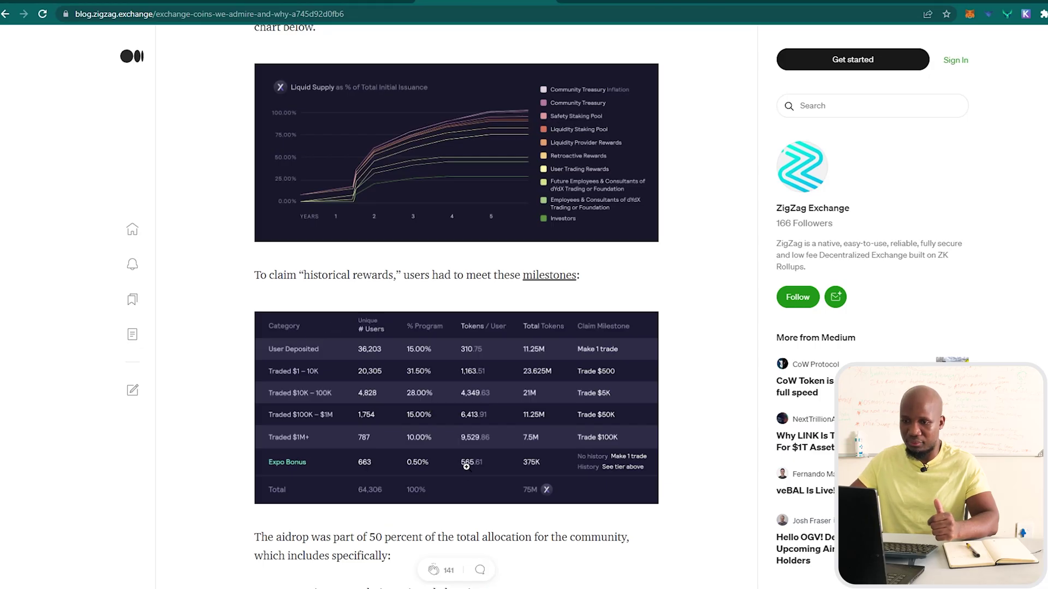
# Step: Enlarge the article's historical rewards table, and inspect the peak of CoinMarketCap's all-time dYdX price chart in full screen
pyautogui.click(467, 469)
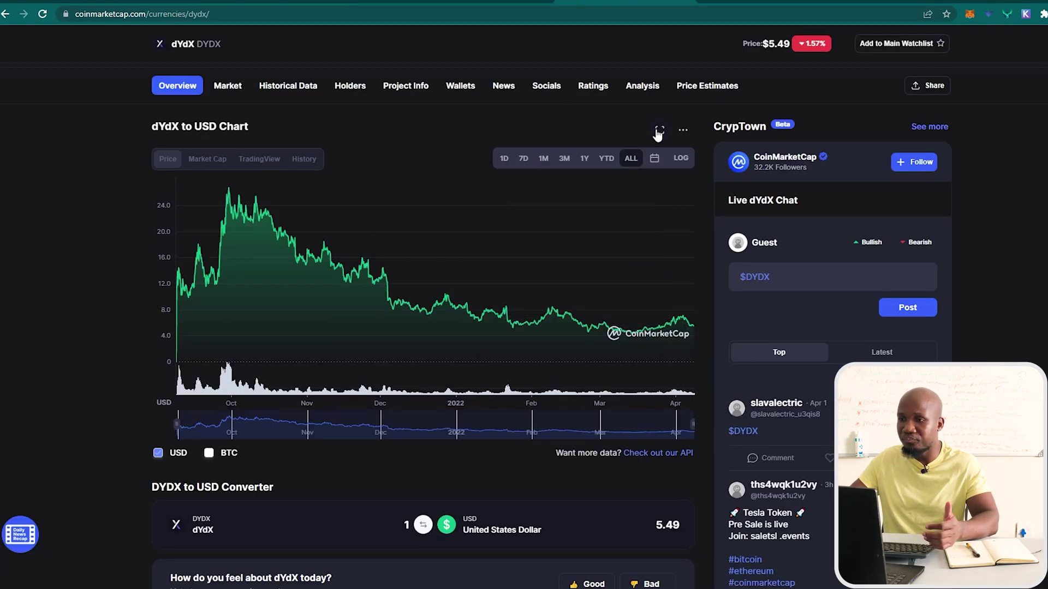
pyautogui.click(659, 132)
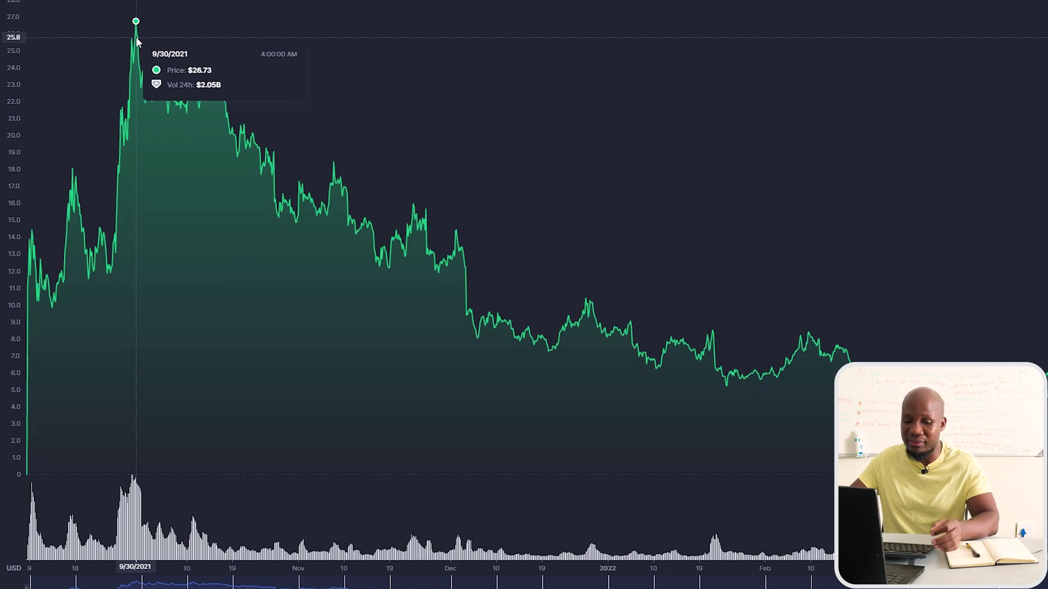
pyautogui.press('Escape')
# Step: Return to the article's enlarged rewards table and multiply 1163 tokens by a price of 25 in Calculator
pyautogui.click(466, 2)
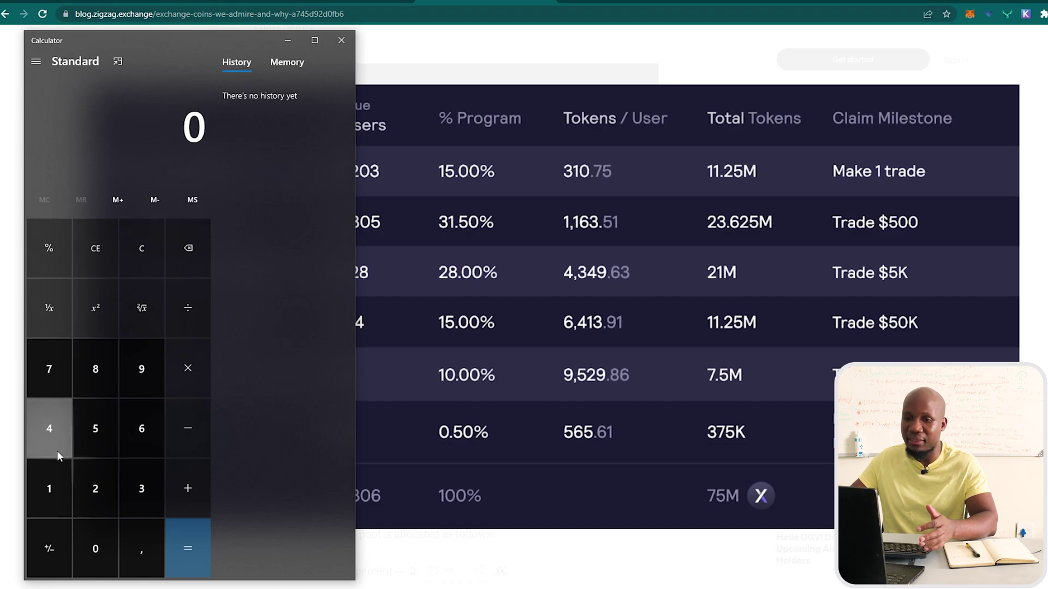
pyautogui.click(51, 488)
pyautogui.press('1')
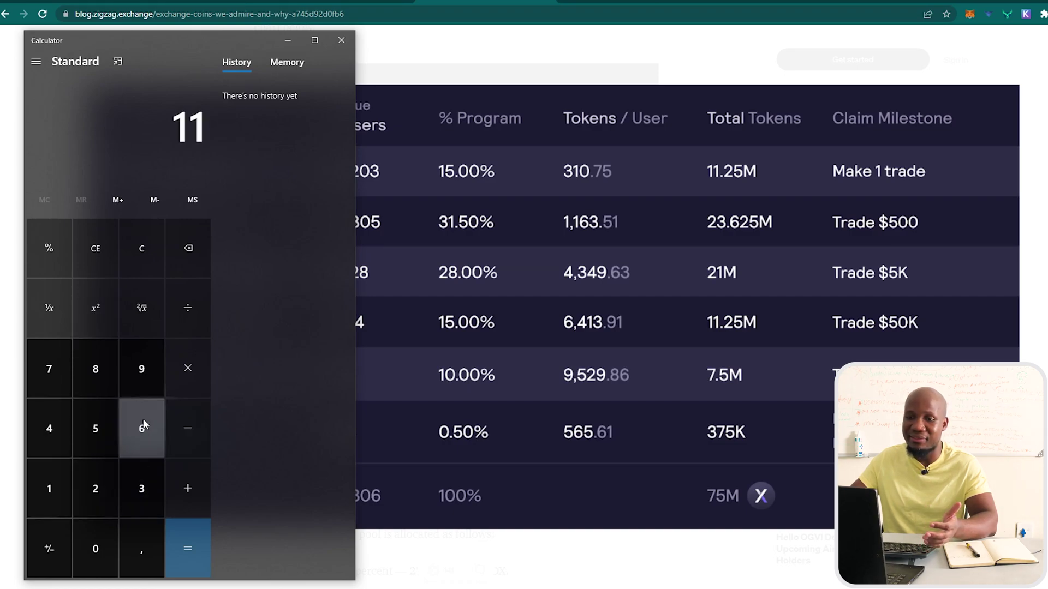
pyautogui.click(141, 426)
pyautogui.click(140, 484)
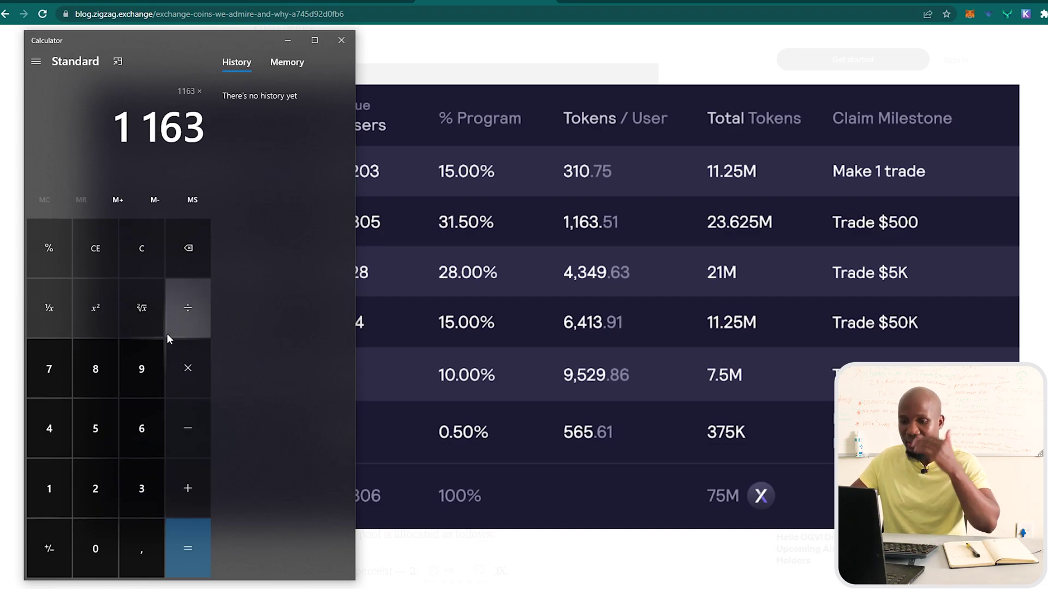
pyautogui.click(107, 480)
pyautogui.press('5')
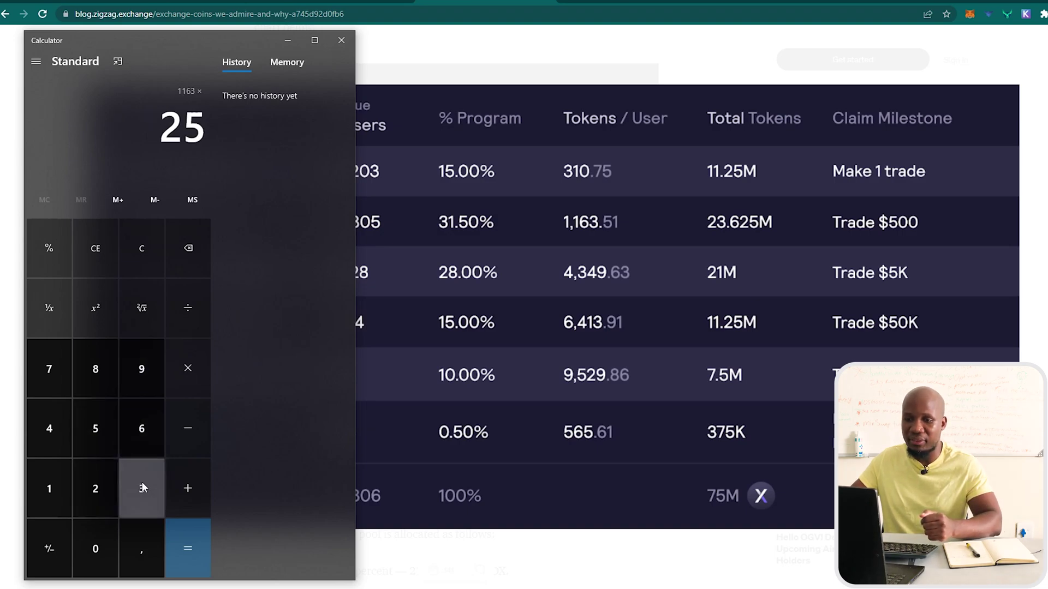
pyautogui.click(184, 530)
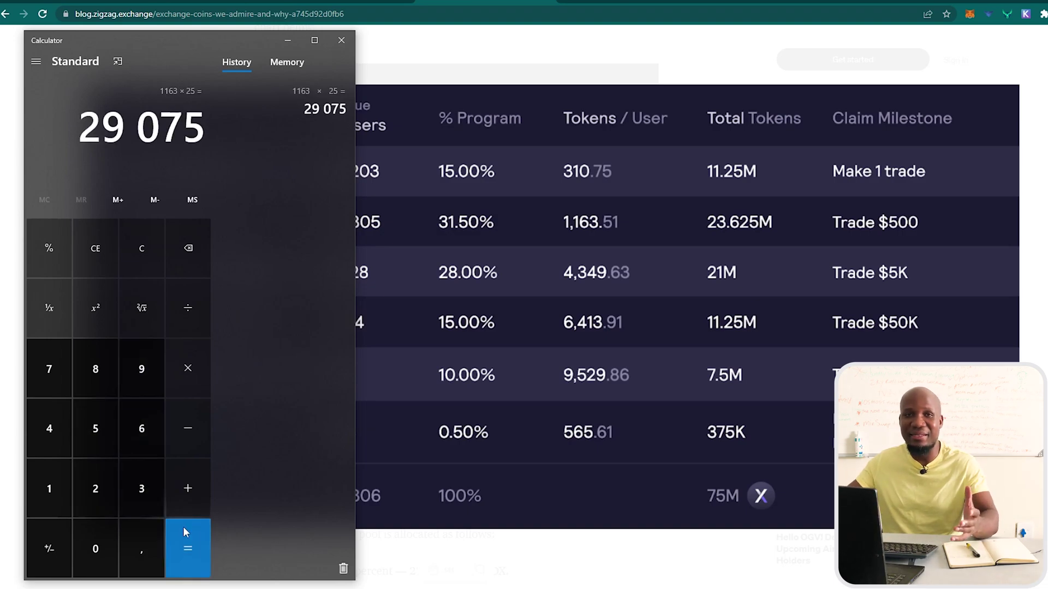
pyautogui.click(359, 176)
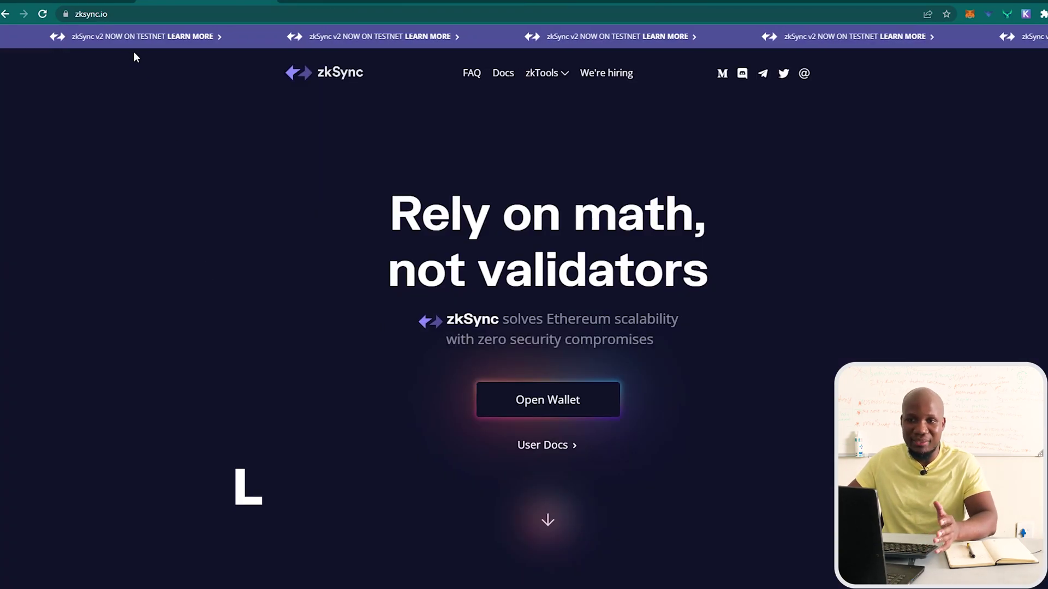
# Step: Open the zkSync wallet from the zkSync homepage and connect the MetaMask Ethereum wallet to it
pyautogui.click(585, 402)
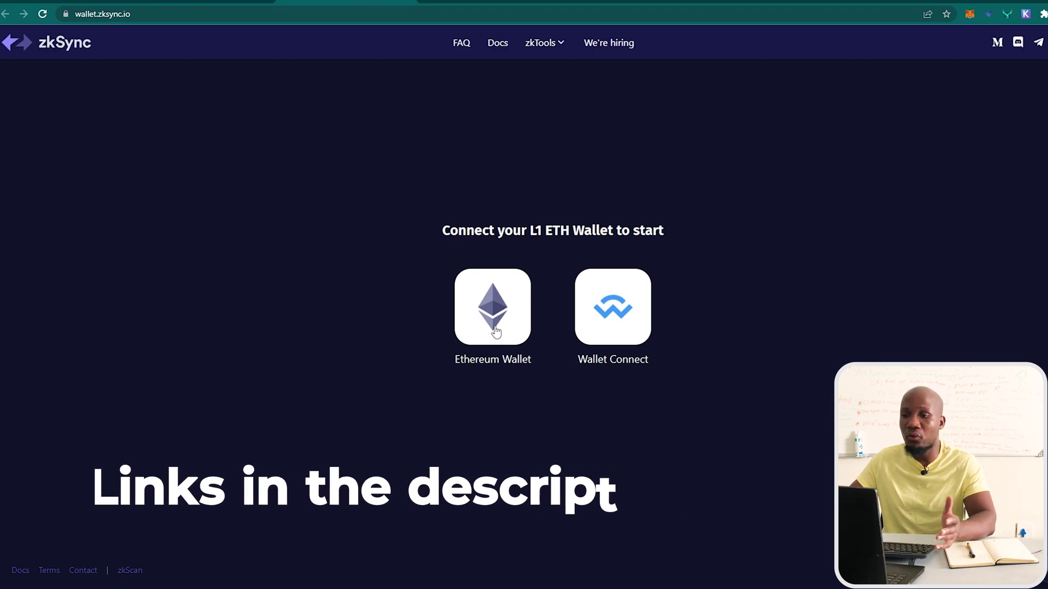
pyautogui.click(515, 315)
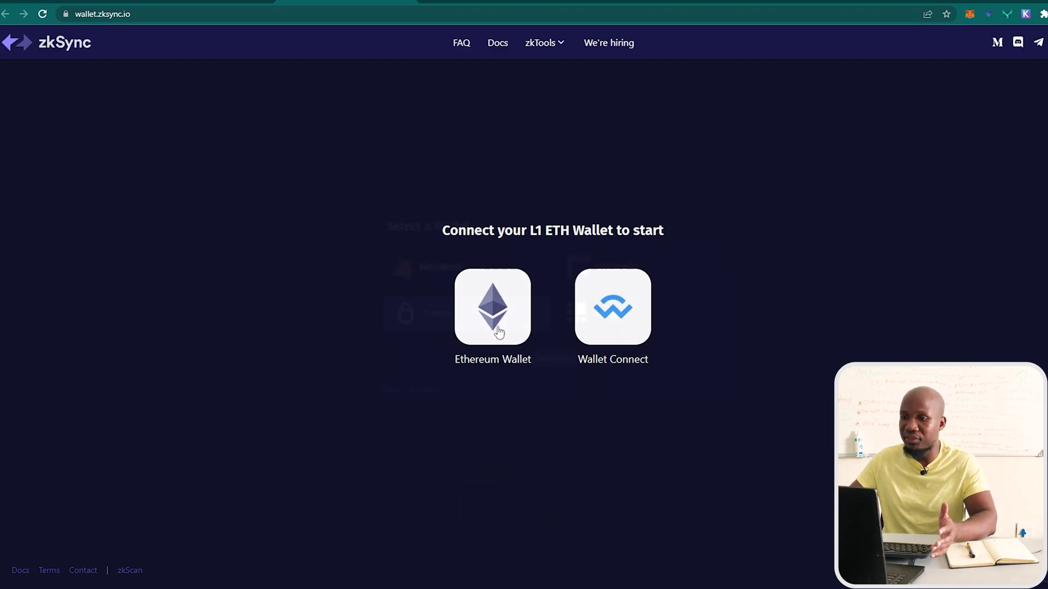
pyautogui.click(433, 273)
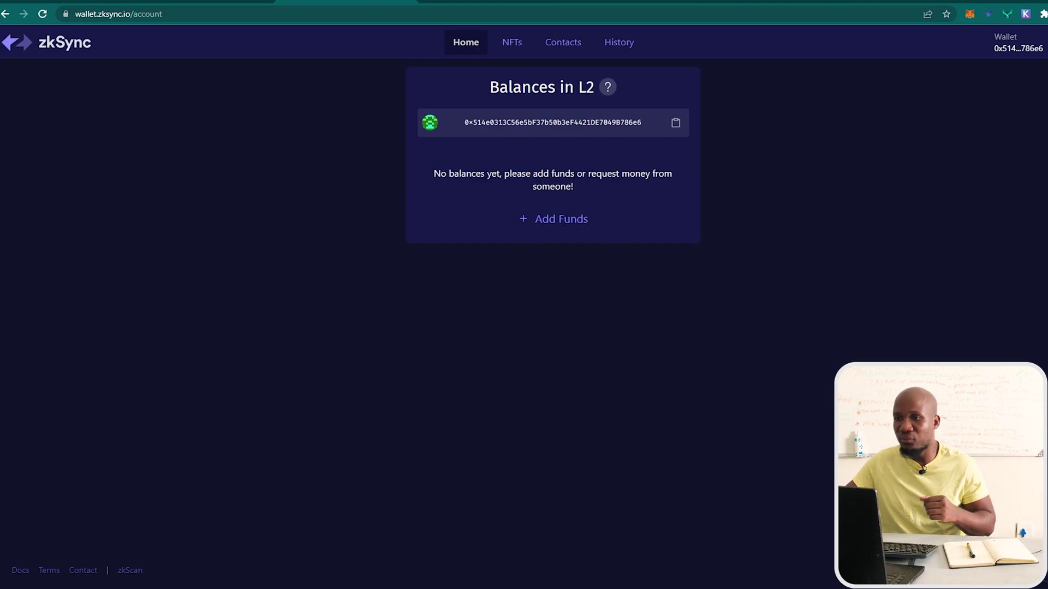
# Step: Request a deposit of 0.14 ETH from the Ethereum wallet into the zkSync account
pyautogui.doubleClick(569, 87)
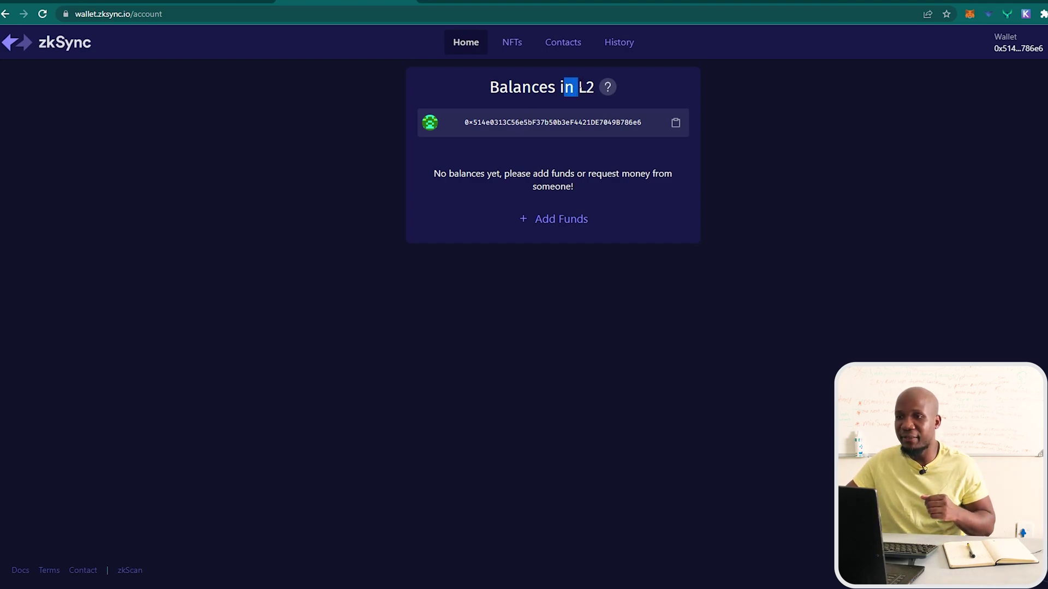
pyautogui.click(560, 219)
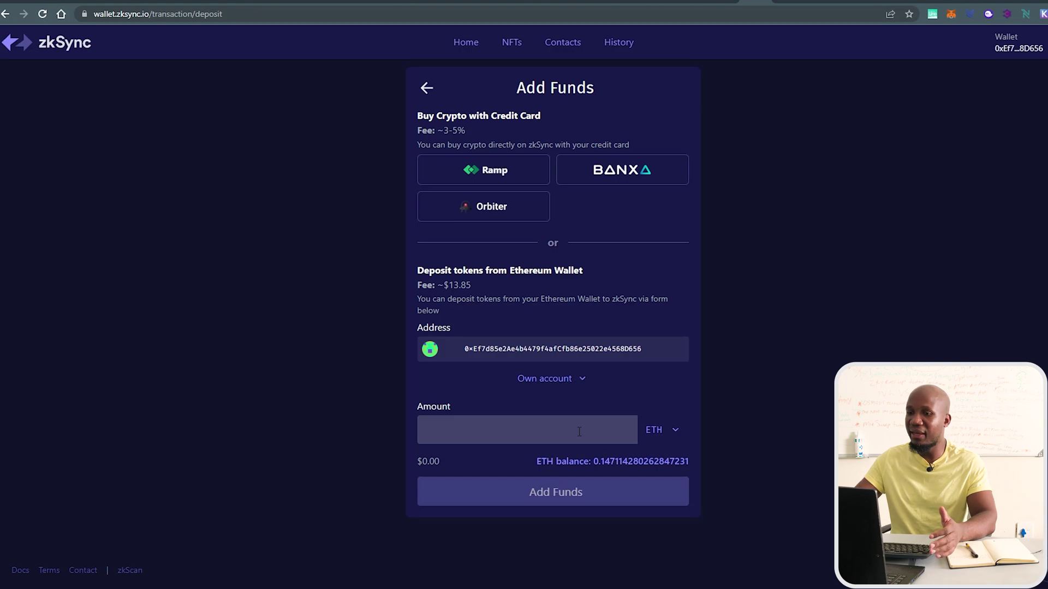
pyautogui.write('0.14')
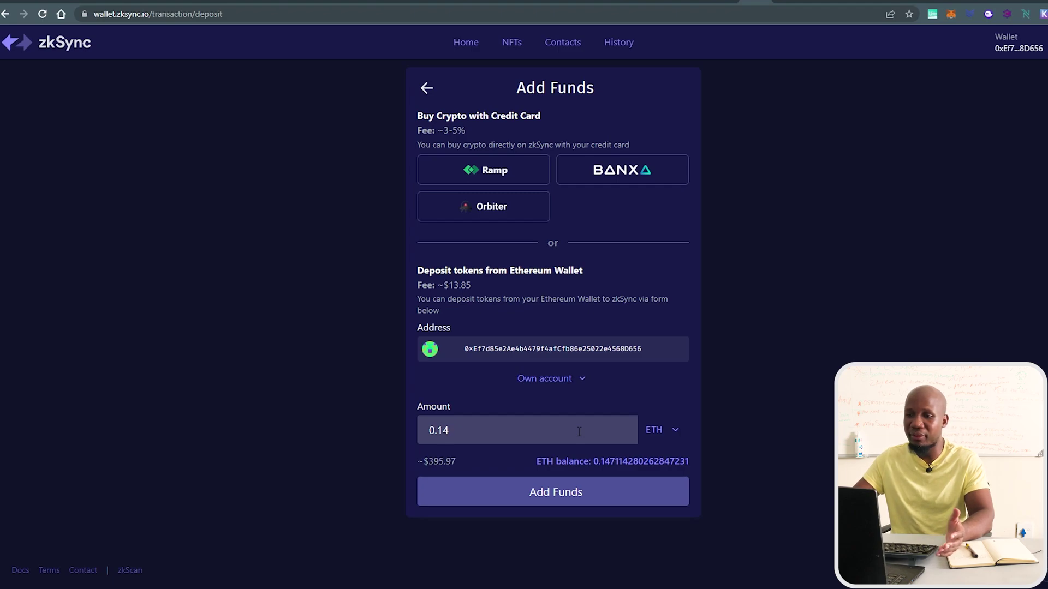
pyautogui.click(556, 494)
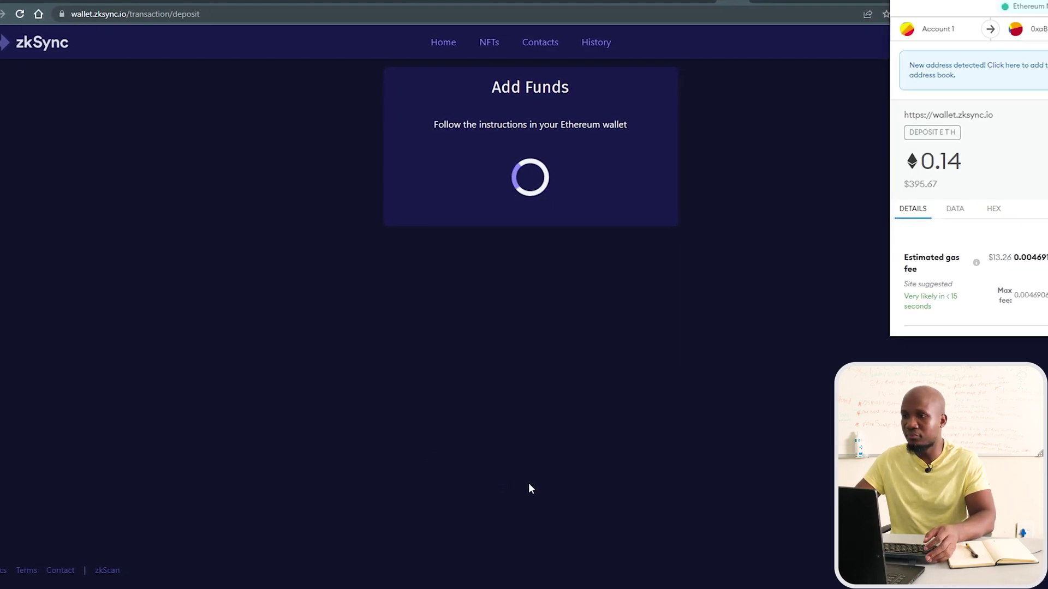
# Step: Review the estimated gas fee and total of the wallet's deposit request, and confirm the transaction
pyautogui.moveTo(989, 257); pyautogui.dragTo(1016, 257)
pyautogui.scroll(-2, 948, 275)
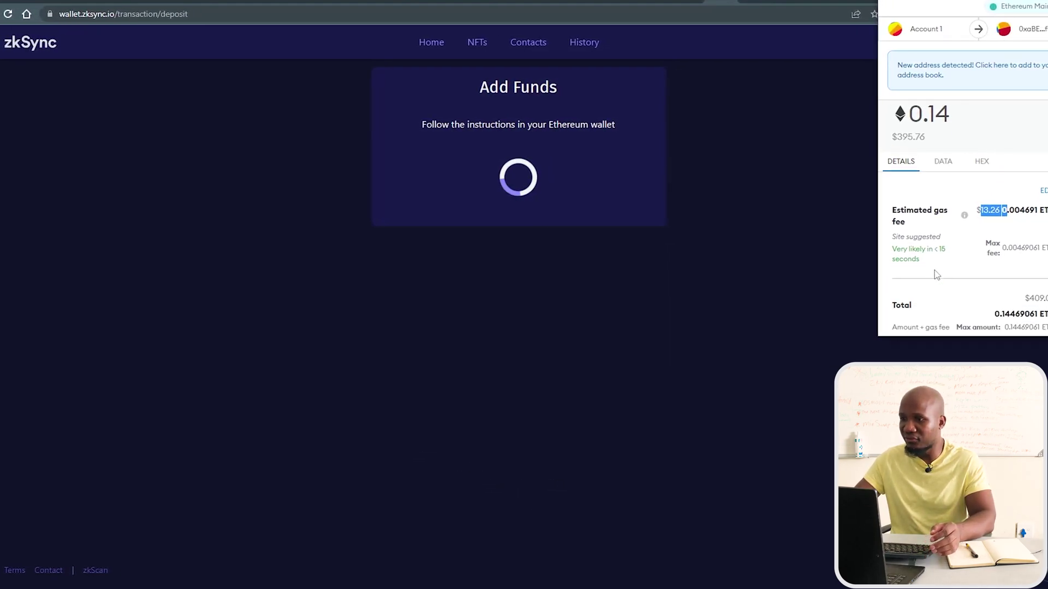
pyautogui.scroll(-2, 937, 275)
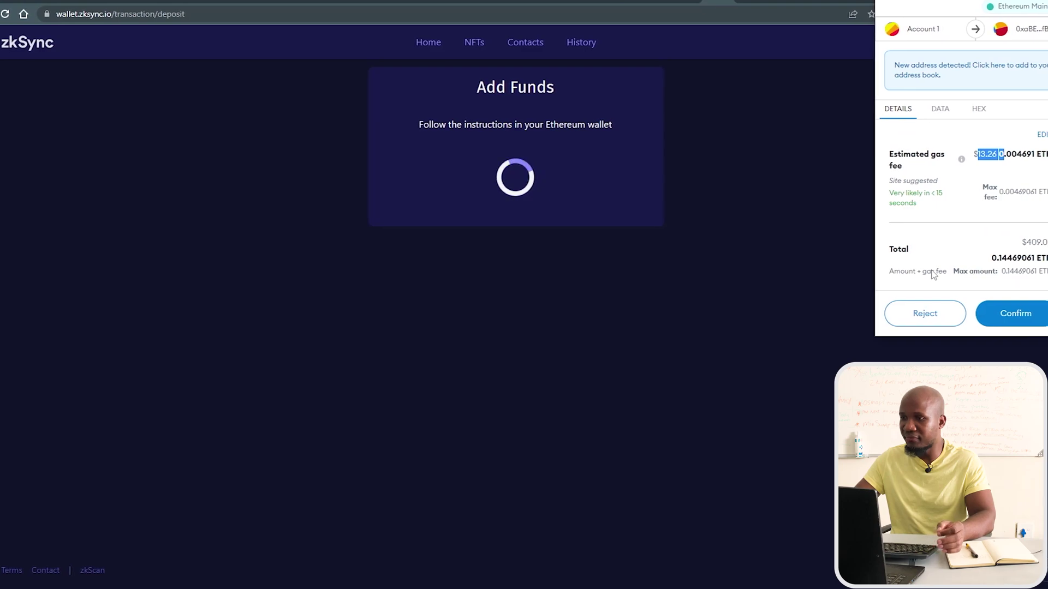
pyautogui.click(1006, 320)
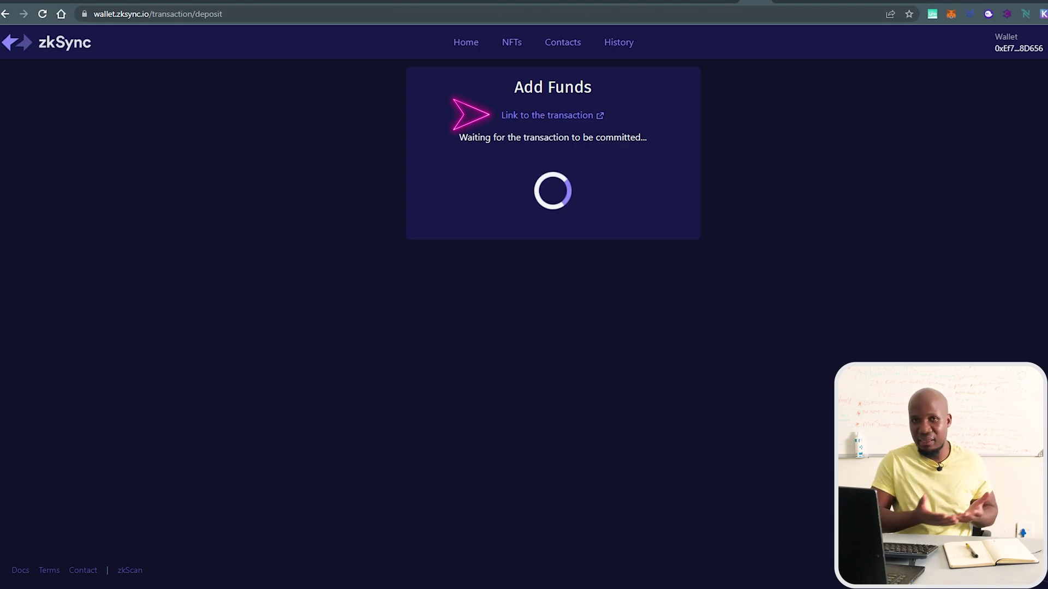
# Step: Open the deposit's transaction on Etherscan and examine its maximum transaction fee and pending queue progress
pyautogui.click(599, 118)
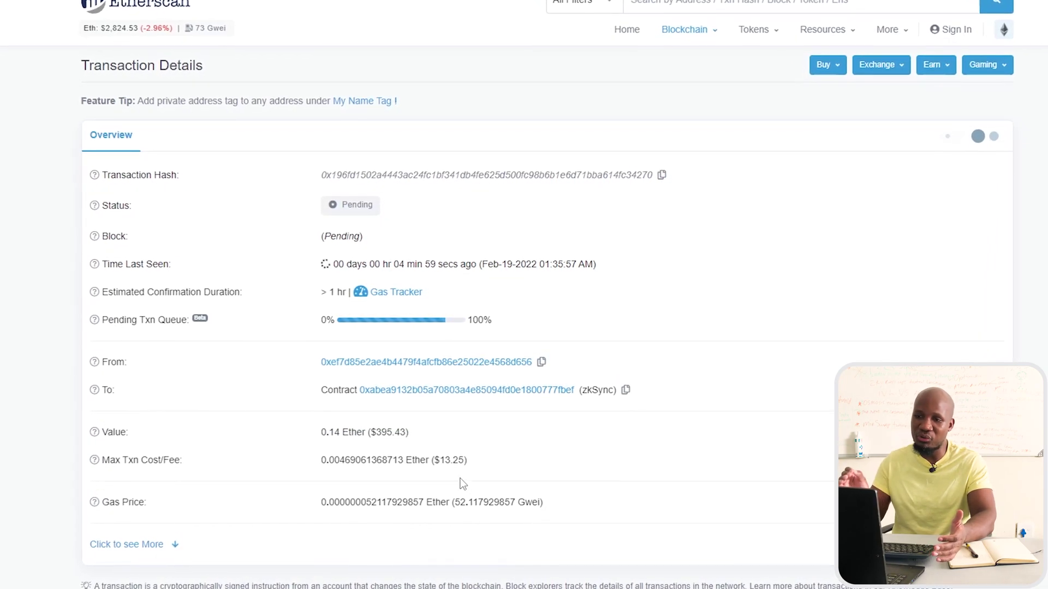
pyautogui.doubleClick(451, 464)
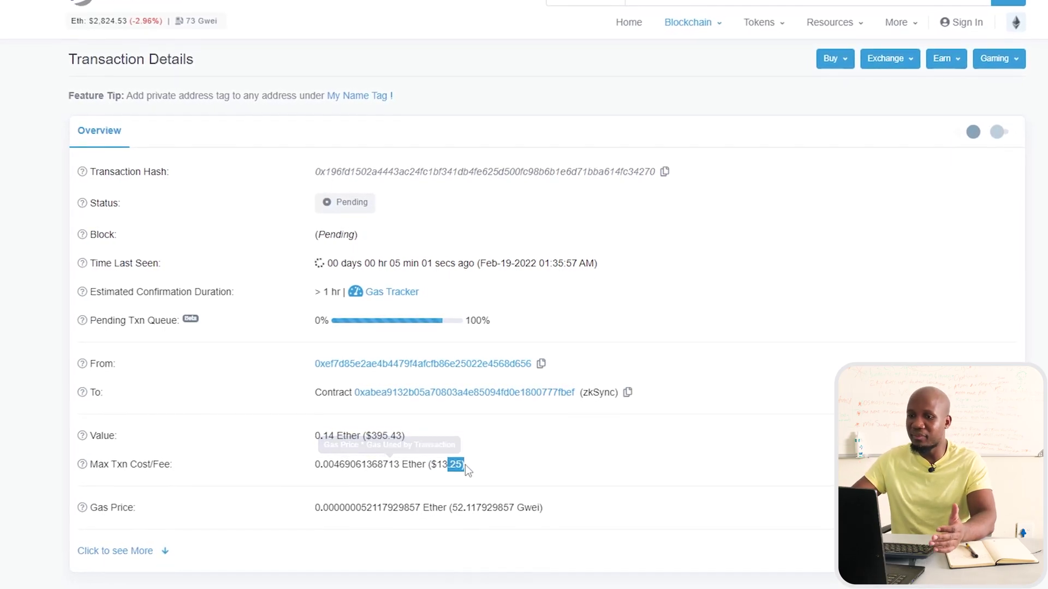
pyautogui.click(547, 465)
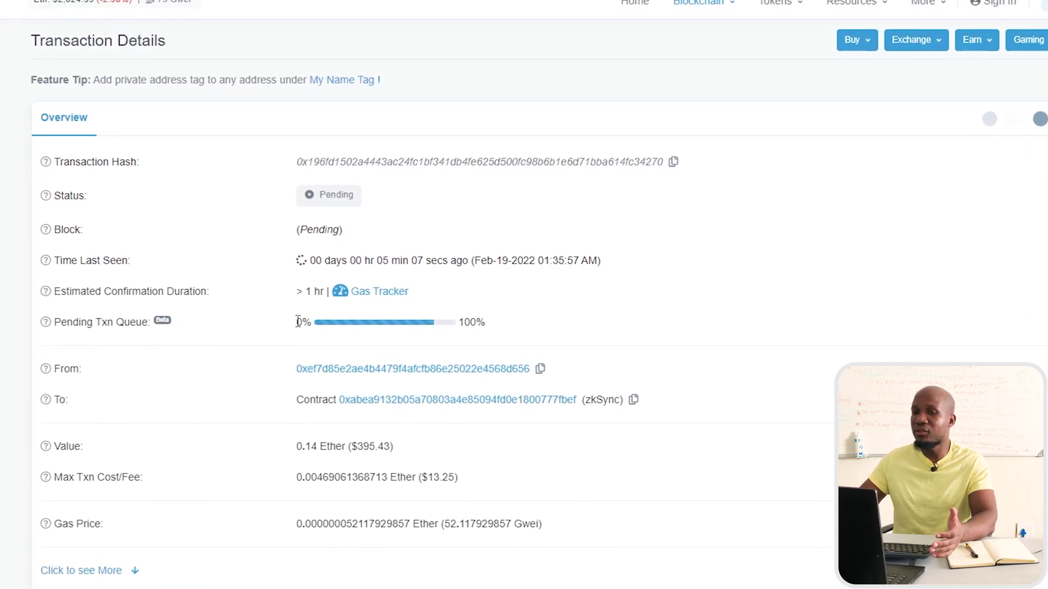
pyautogui.moveTo(298, 323); pyautogui.dragTo(491, 328)
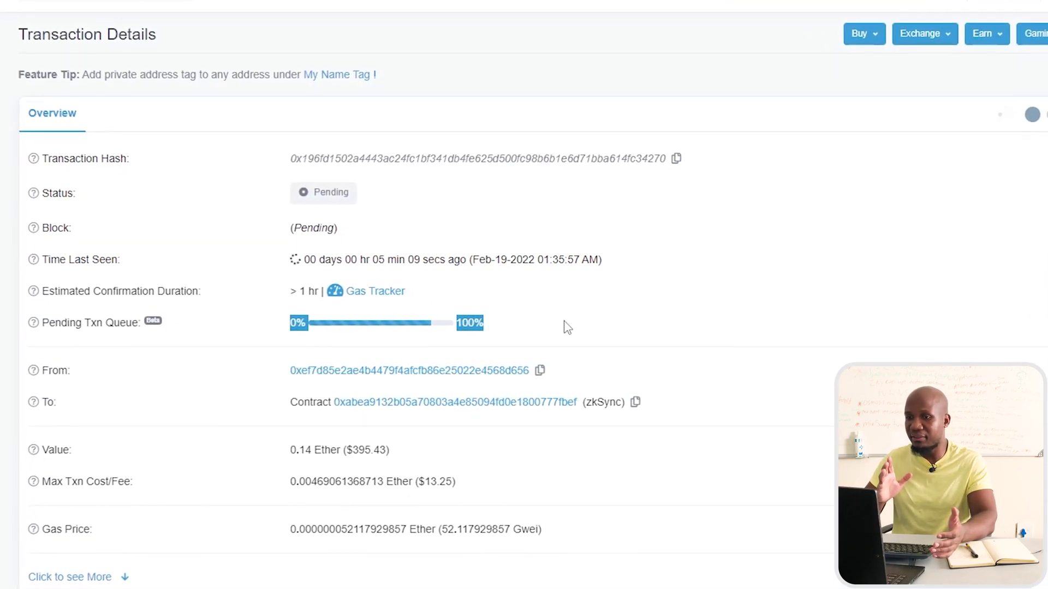
pyautogui.click(466, 317)
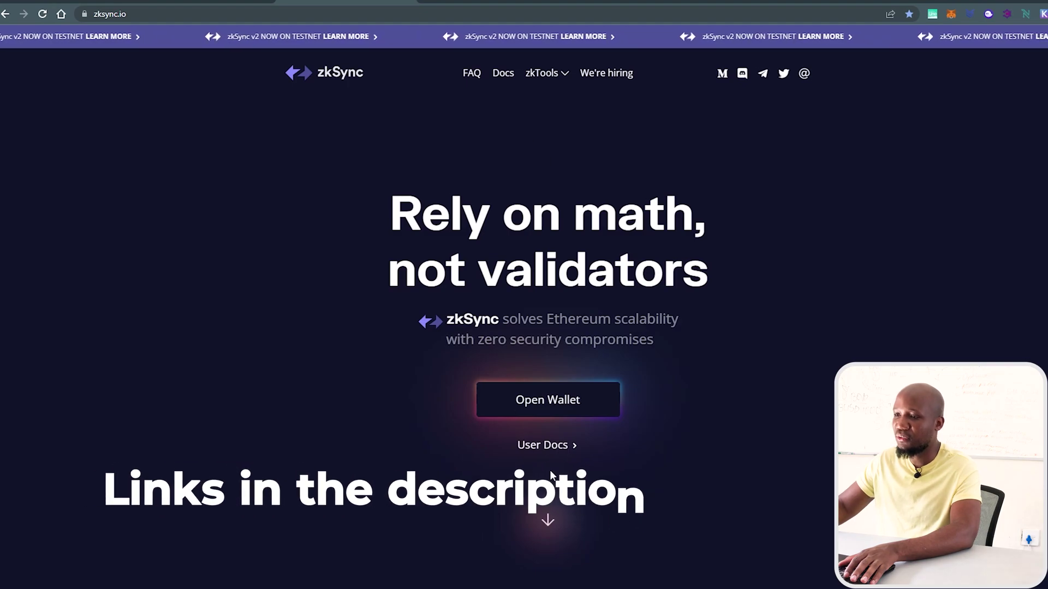
# Step: Open the ZigZag exchange from the zkSync ecosystem directory and connect the MetaMask wallet to it
pyautogui.click(557, 72)
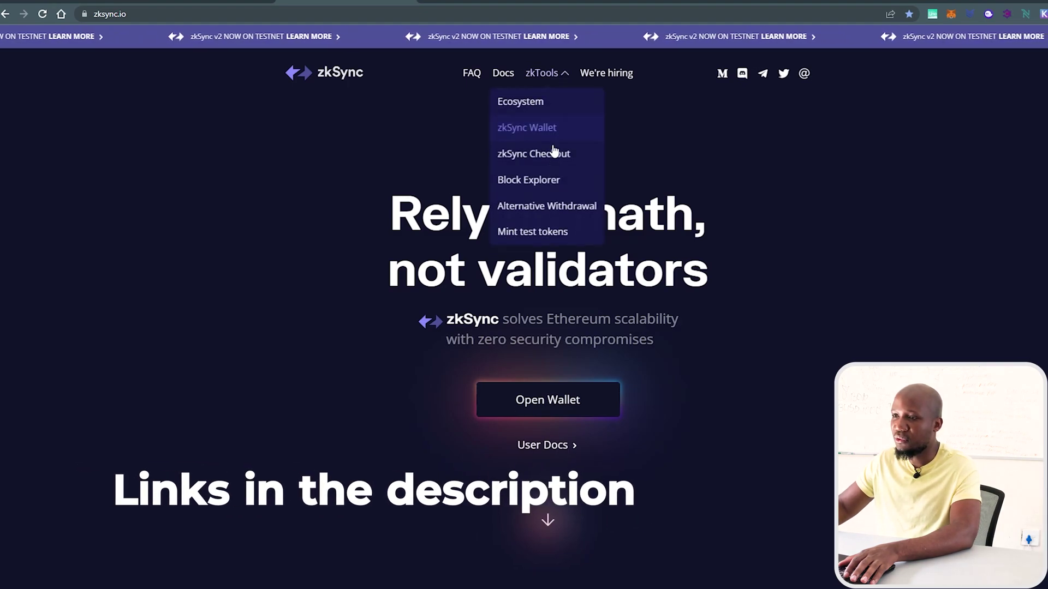
pyautogui.click(539, 103)
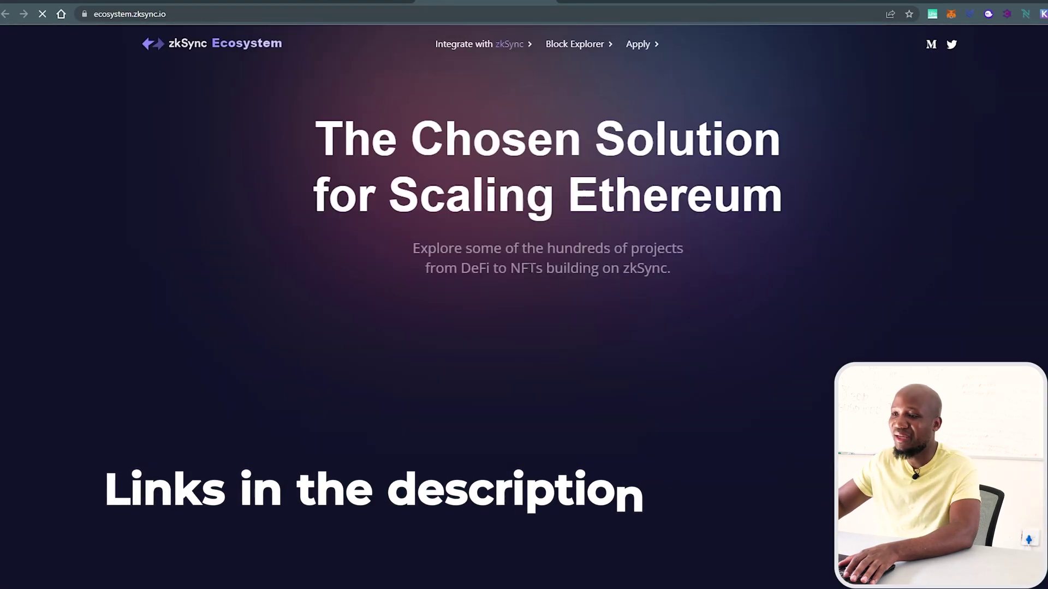
pyautogui.scroll(-10, 330, 394)
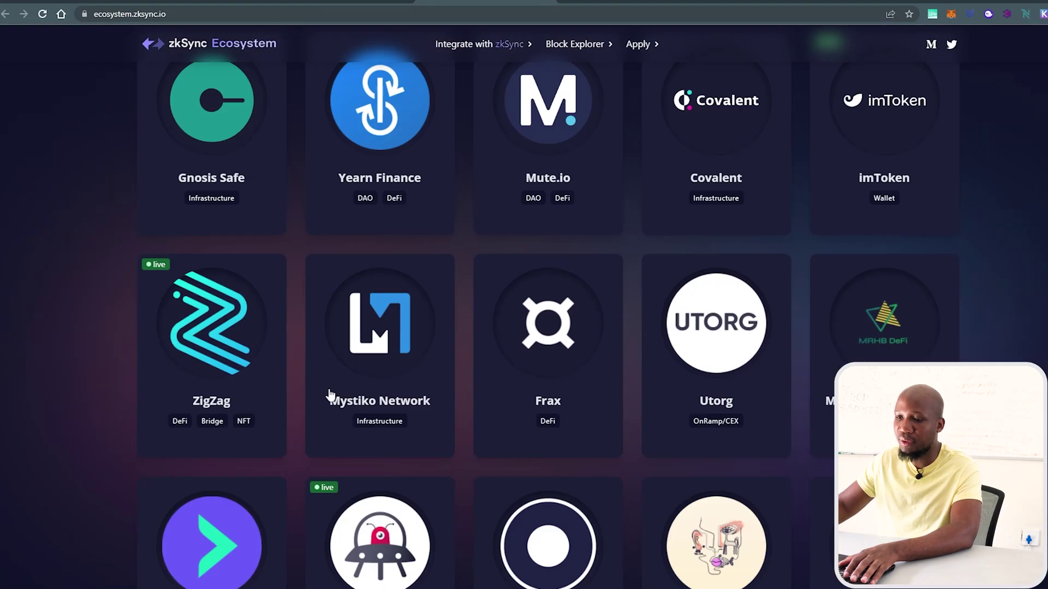
pyautogui.click(223, 356)
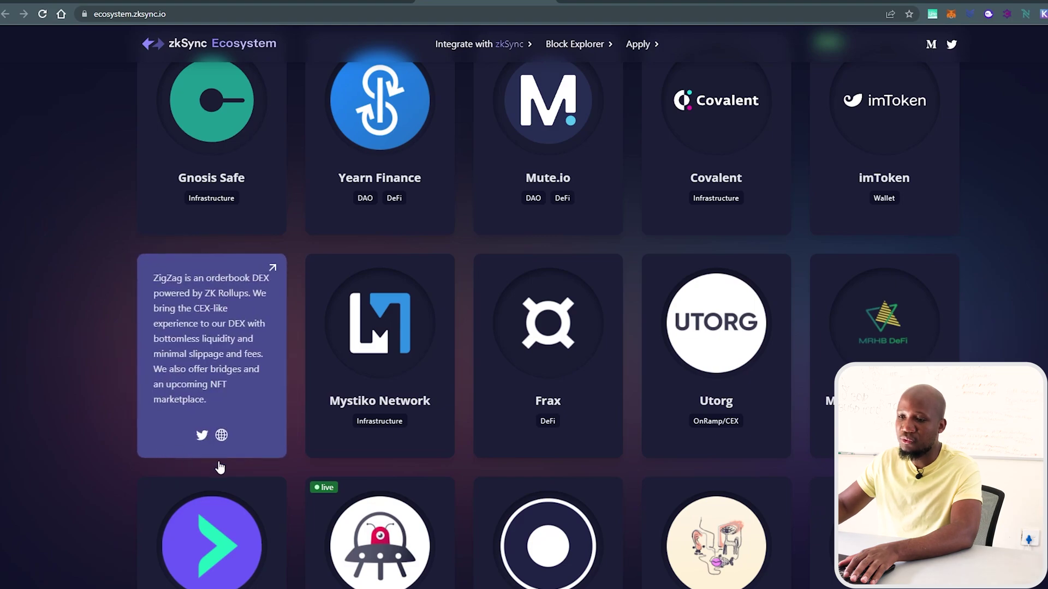
pyautogui.click(247, 369)
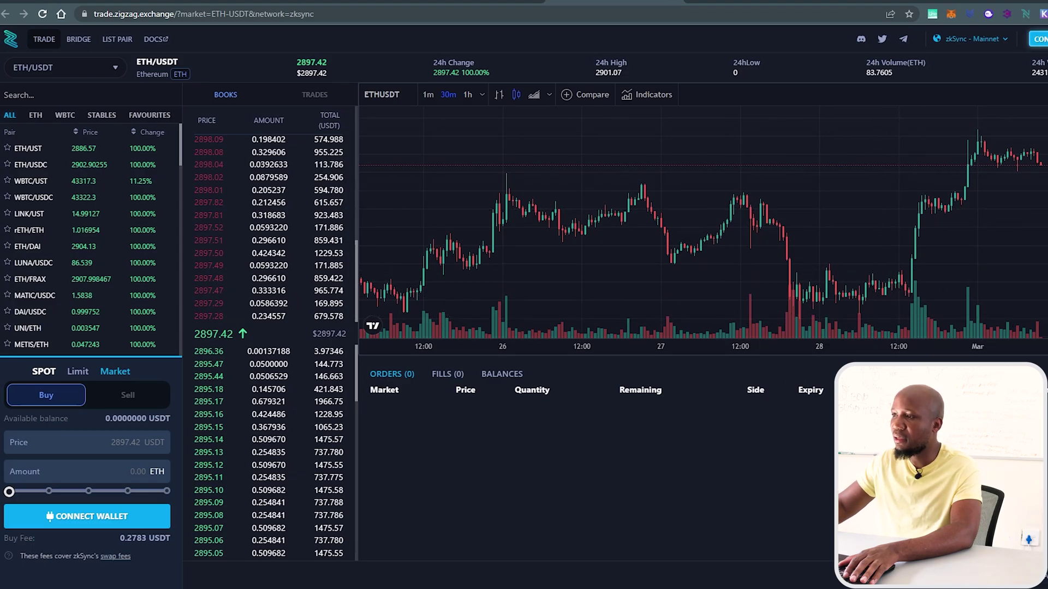
pyautogui.click(1040, 39)
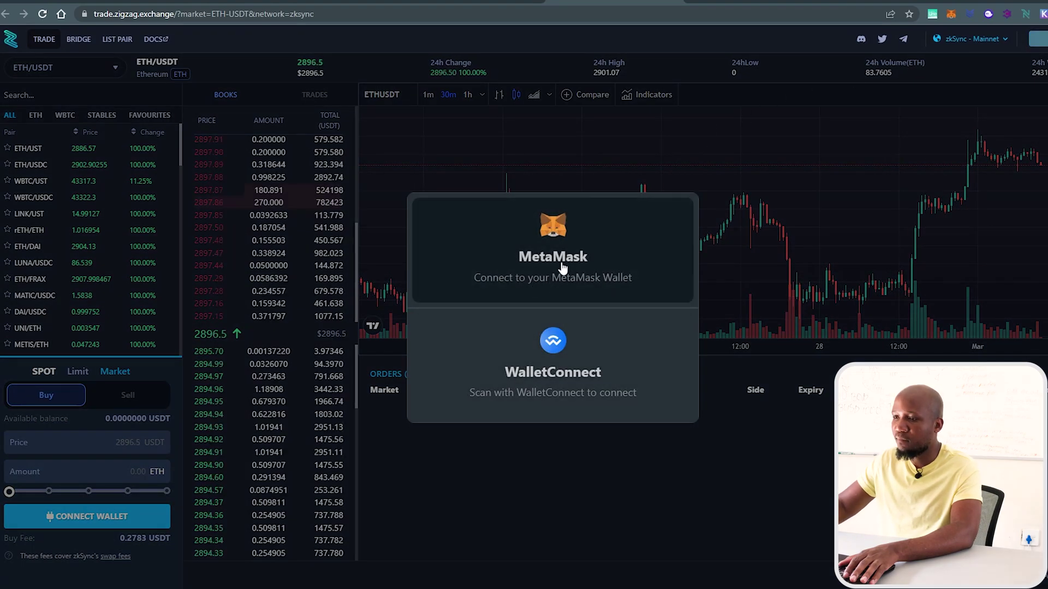
pyautogui.click(562, 268)
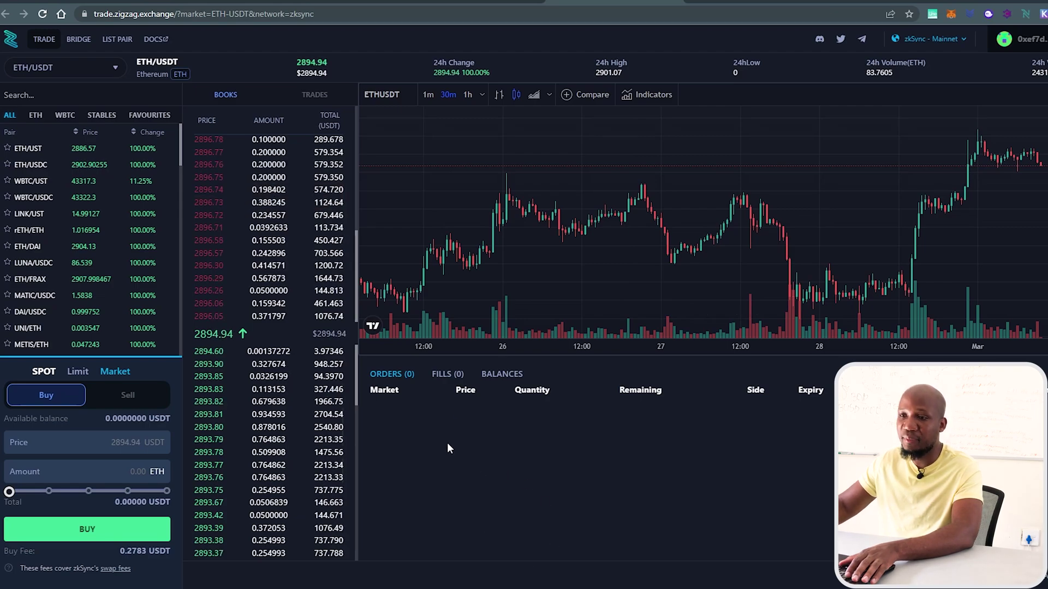
# Step: Switch the ZigZag trading pair to DAI/USDC and check the connected wallet's L2 balance
pyautogui.click(89, 72)
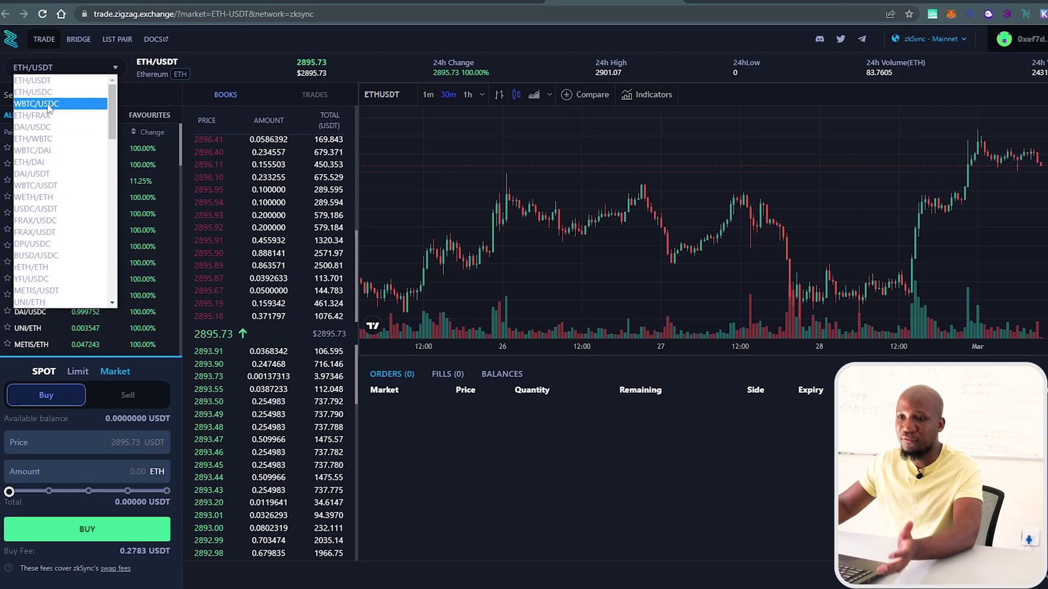
pyautogui.click(45, 128)
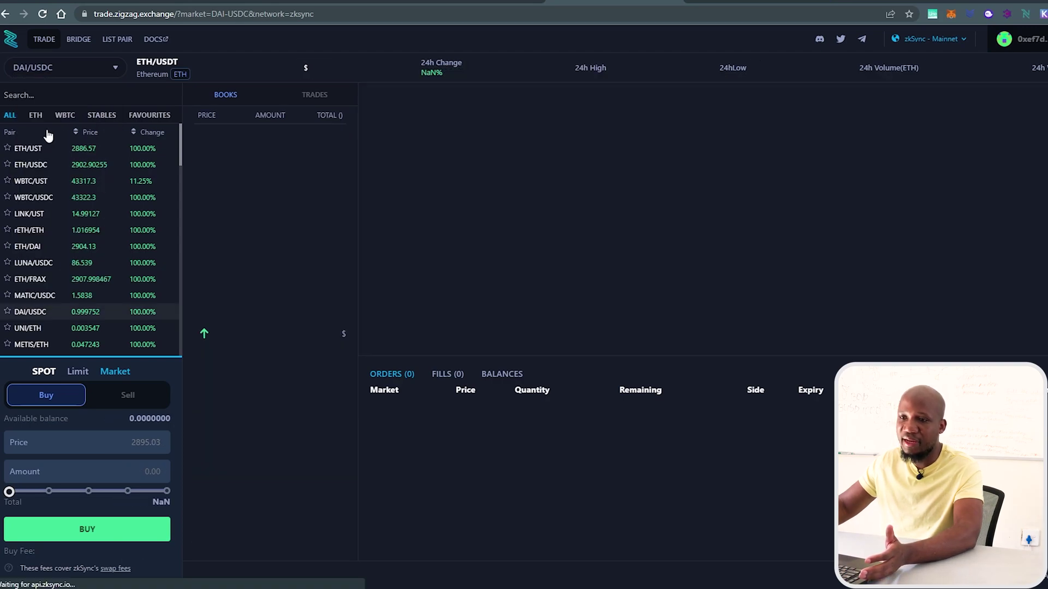
pyautogui.click(84, 74)
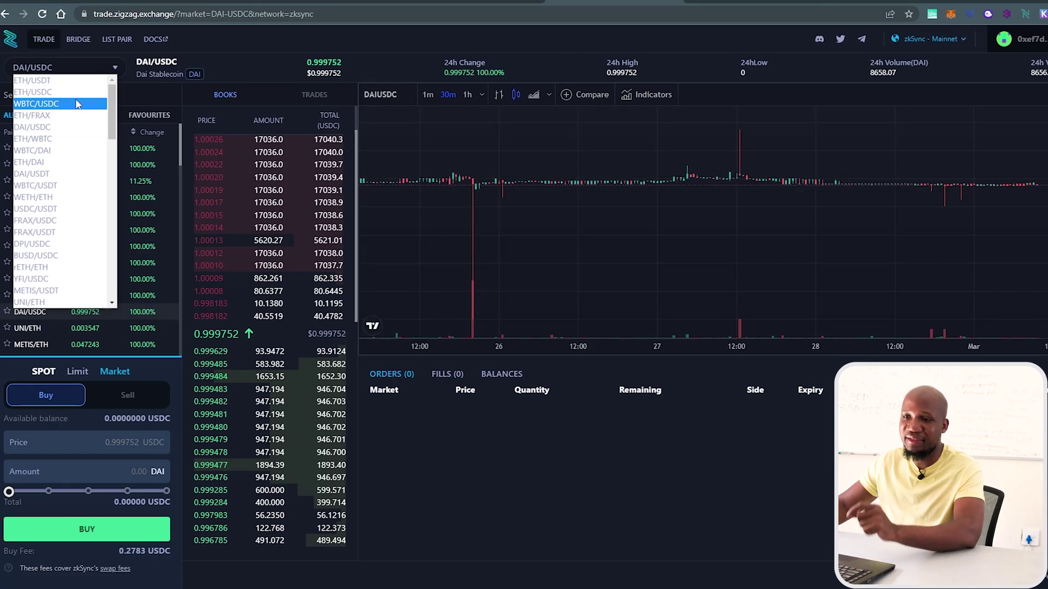
pyautogui.press('Escape')
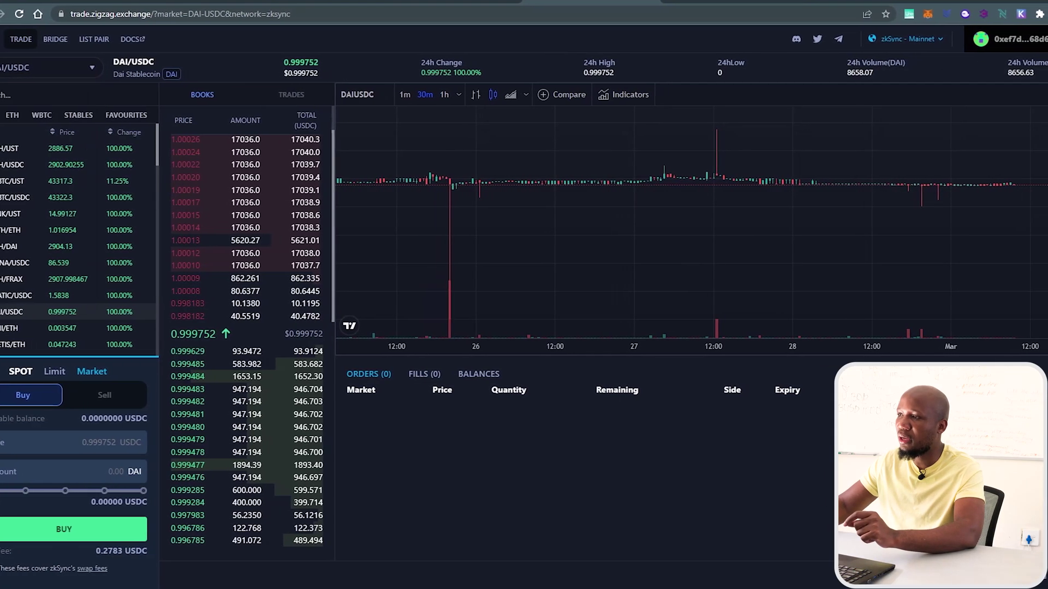
pyautogui.click(1007, 38)
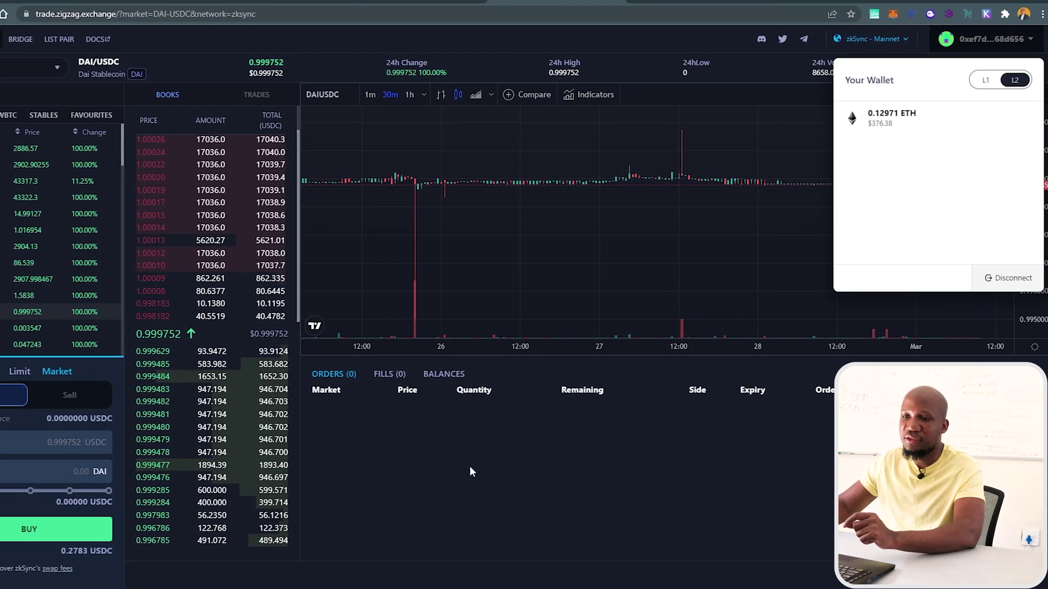
pyautogui.click(404, 405)
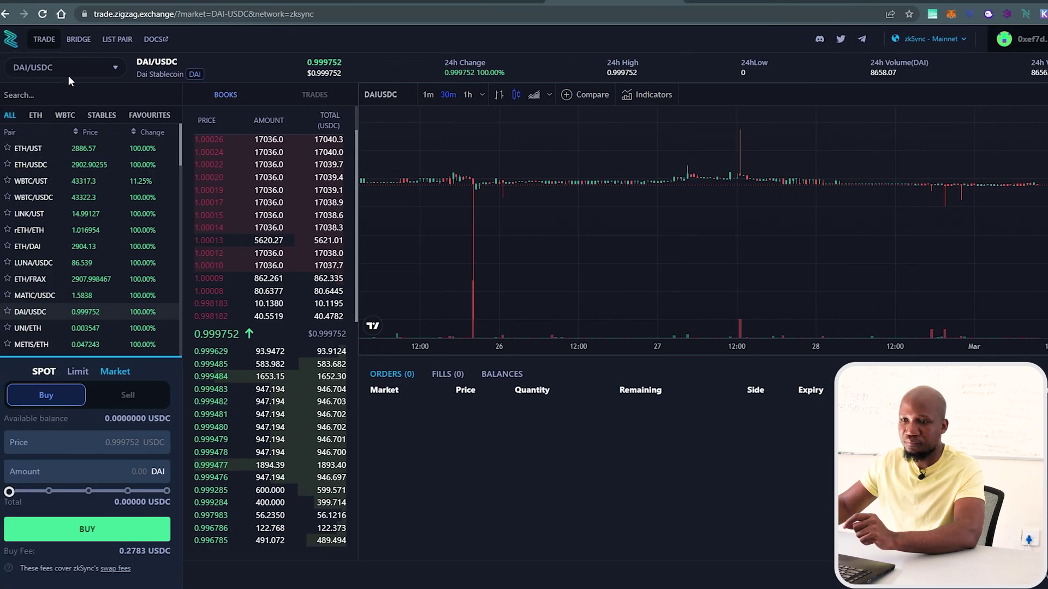
# Step: Switch the trading pair to ETH/USDT and draft a limit buy order priced at 3895.10 USDT using half the available balance
pyautogui.click(110, 67)
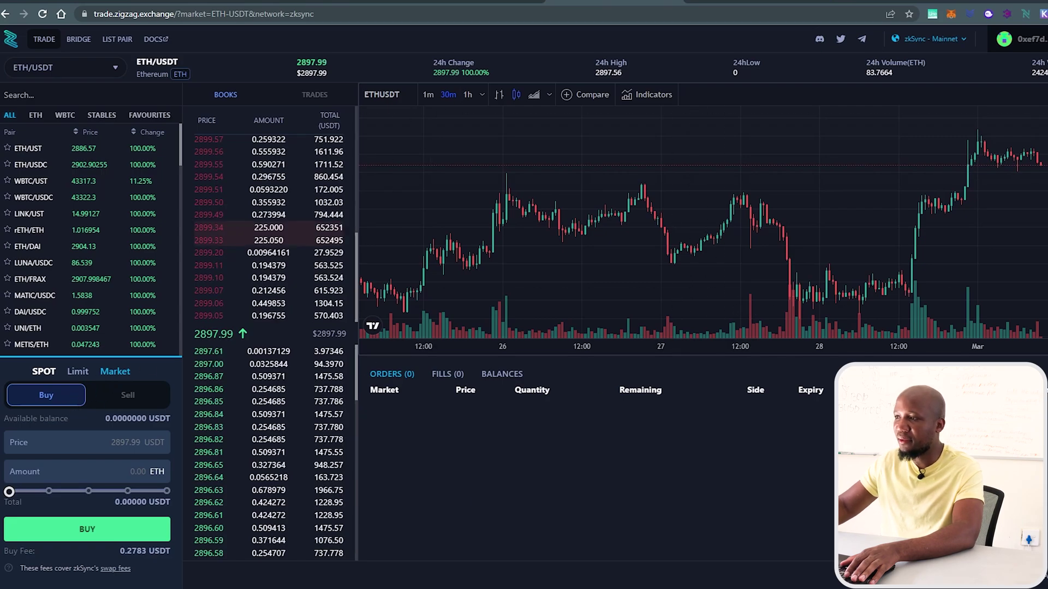
pyautogui.scroll(4, 987, 177)
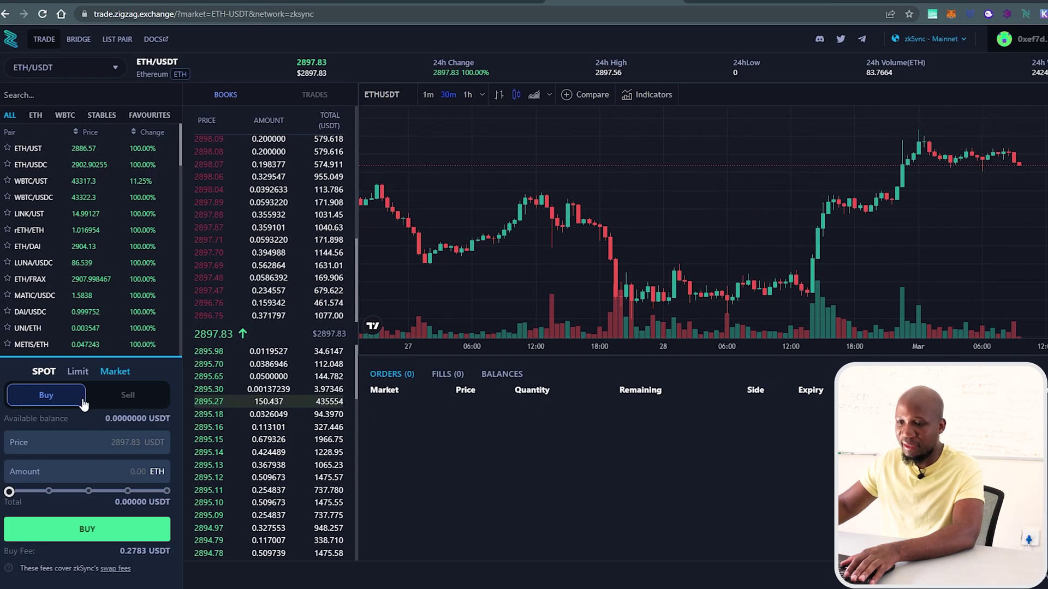
pyautogui.click(76, 373)
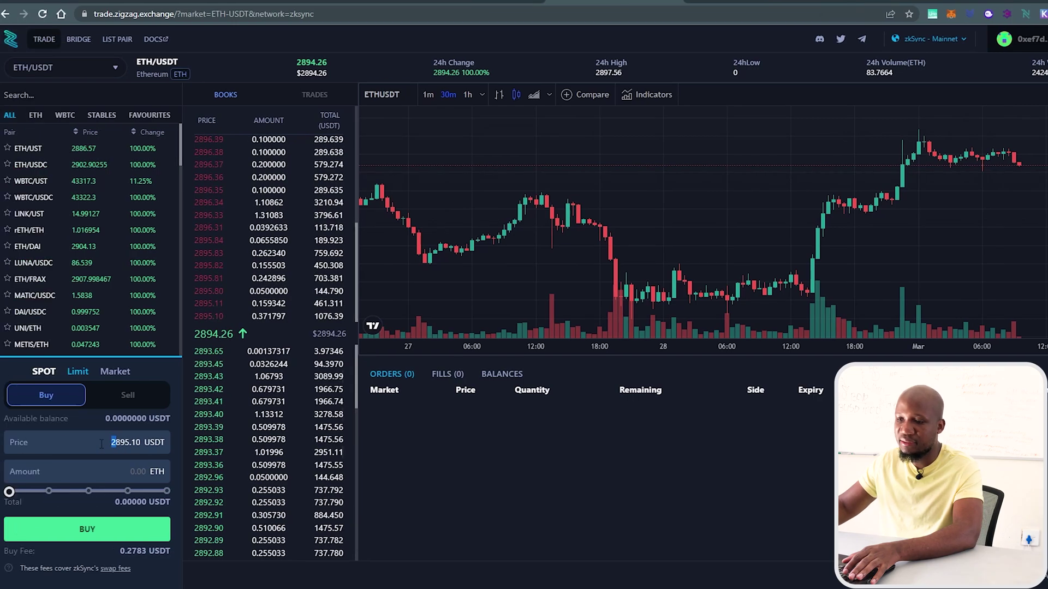
pyautogui.write('3')
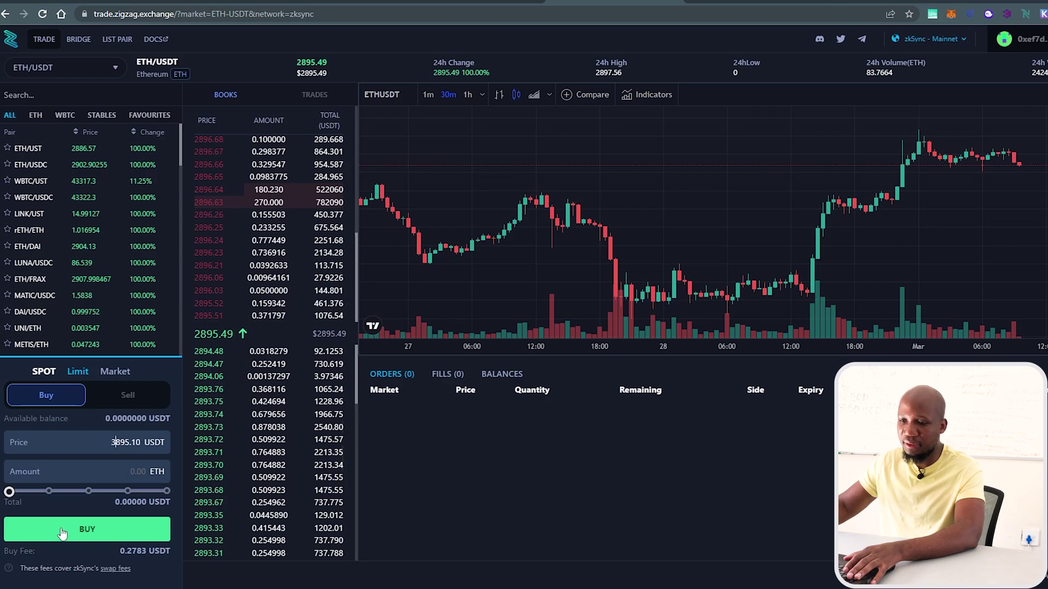
pyautogui.click(87, 493)
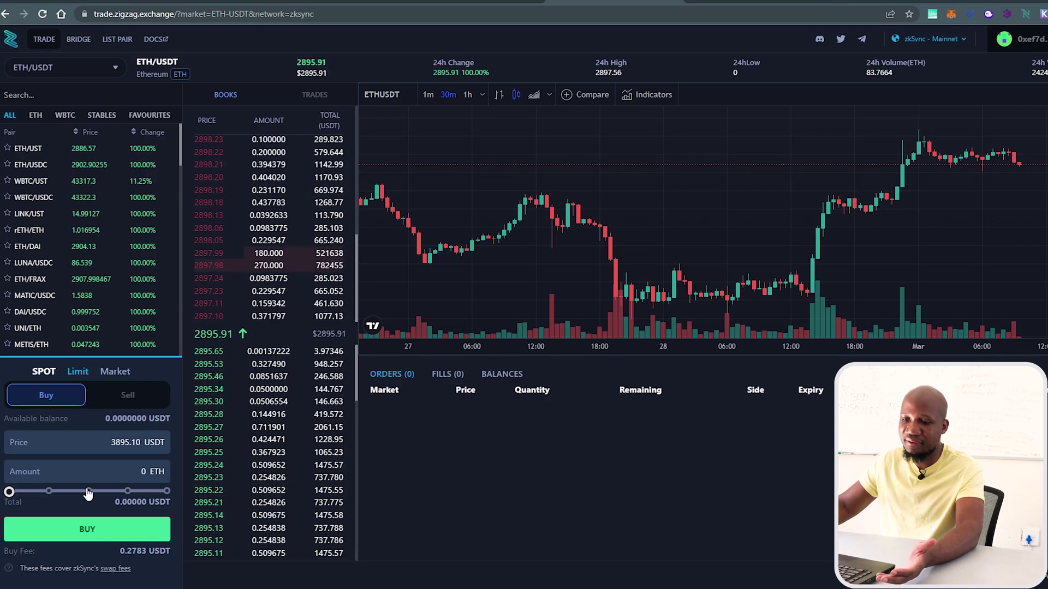
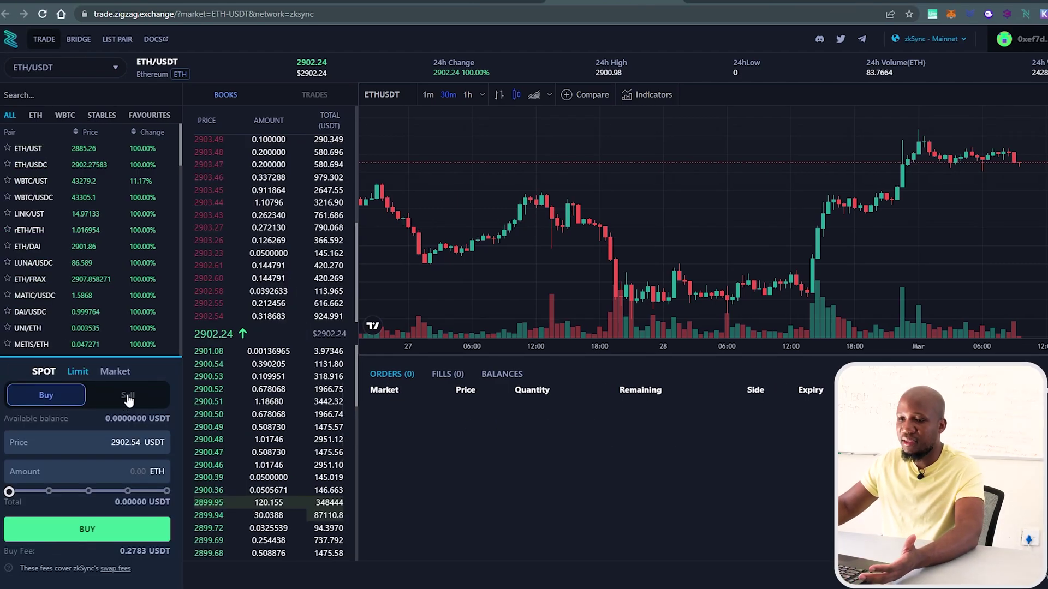
# Step: Compare the available balances for selling and buying on ETH/USDT and check the connected wallet's ETH holding
pyautogui.click(127, 399)
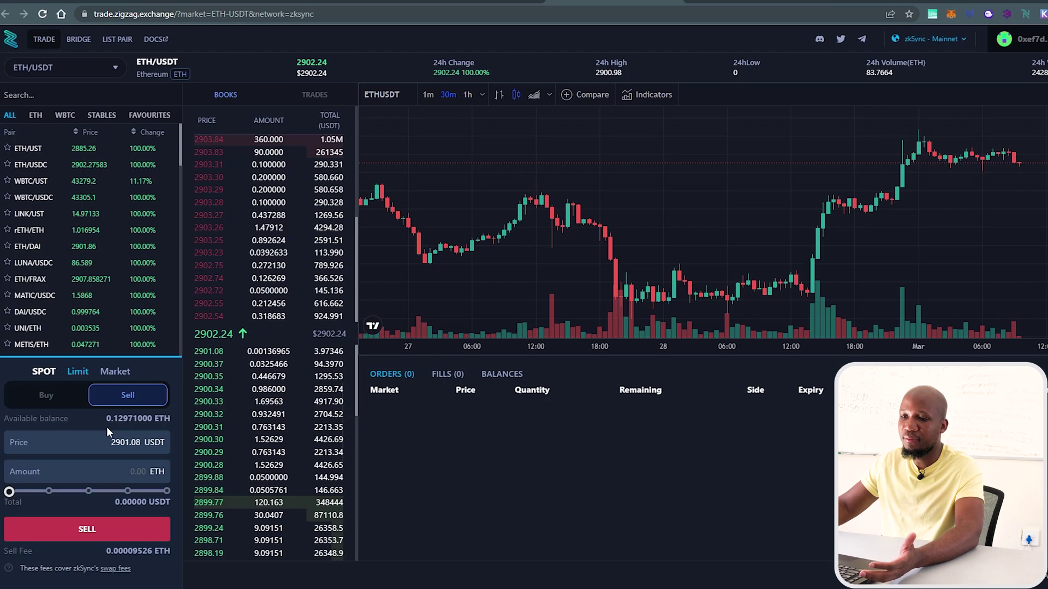
pyautogui.click(61, 404)
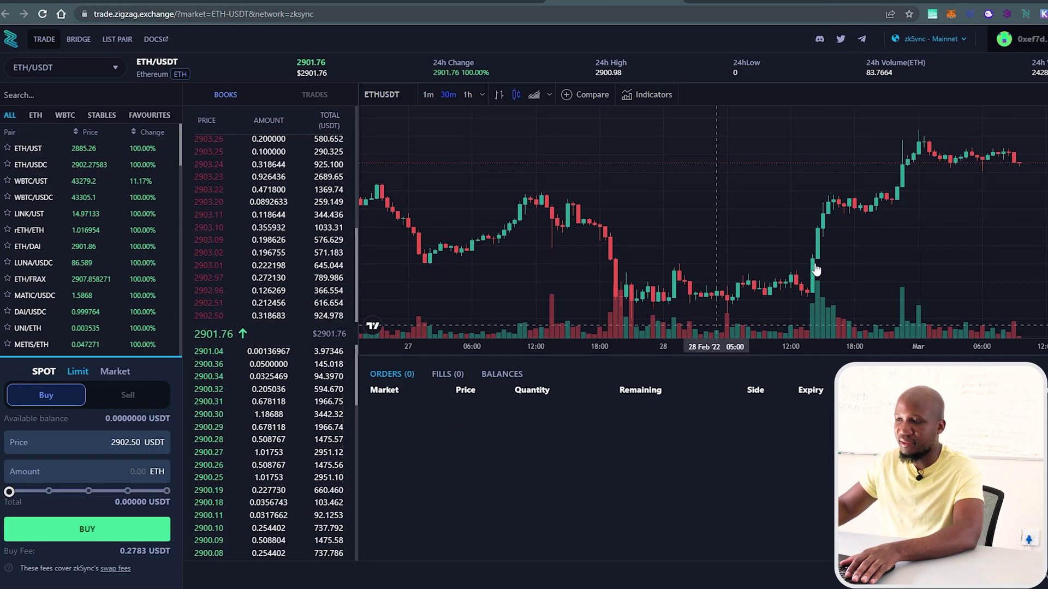
pyautogui.click(1020, 39)
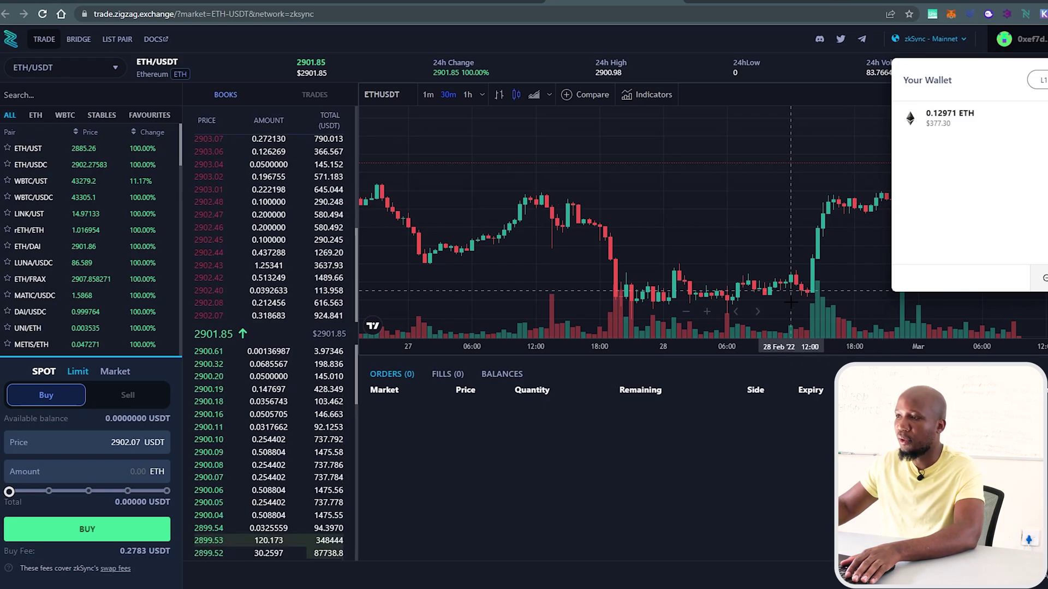
pyautogui.click(74, 378)
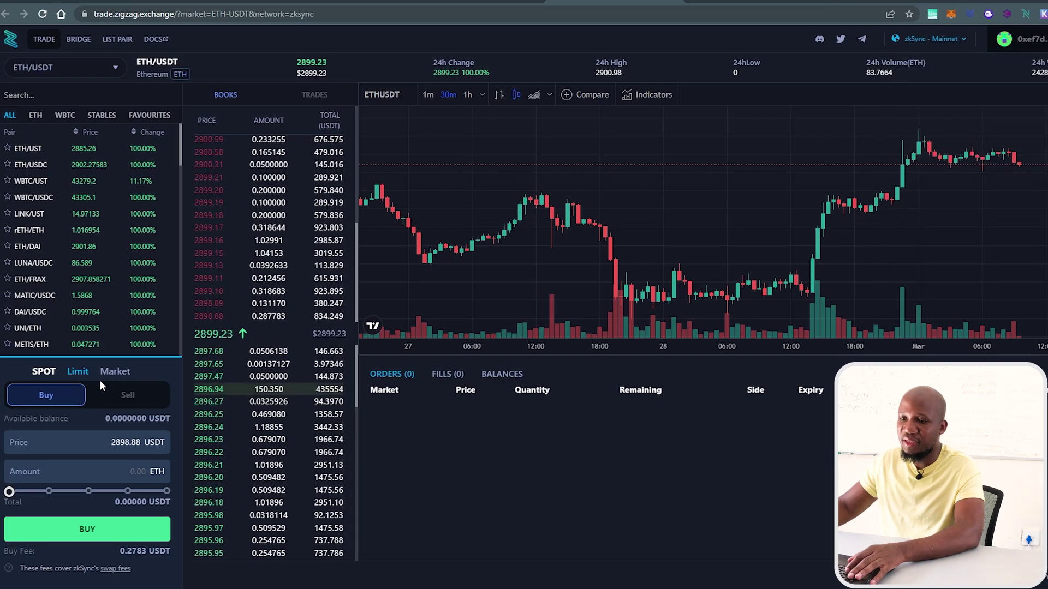
# Step: Place a market order selling half of the available ETH, 0.06605 ETH, for USDT and sign it in MetaMask
pyautogui.click(126, 391)
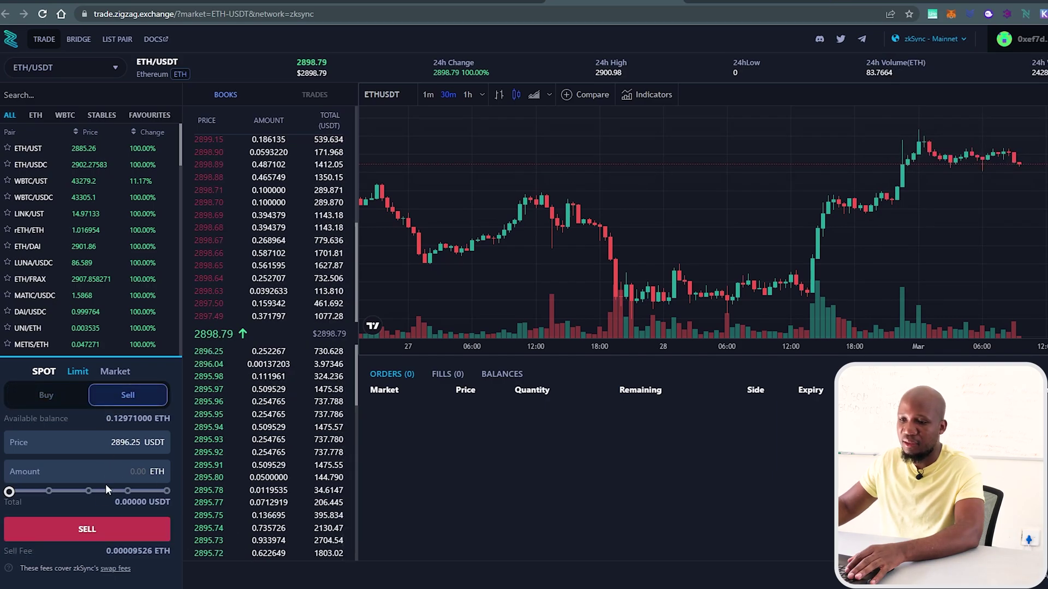
pyautogui.click(87, 491)
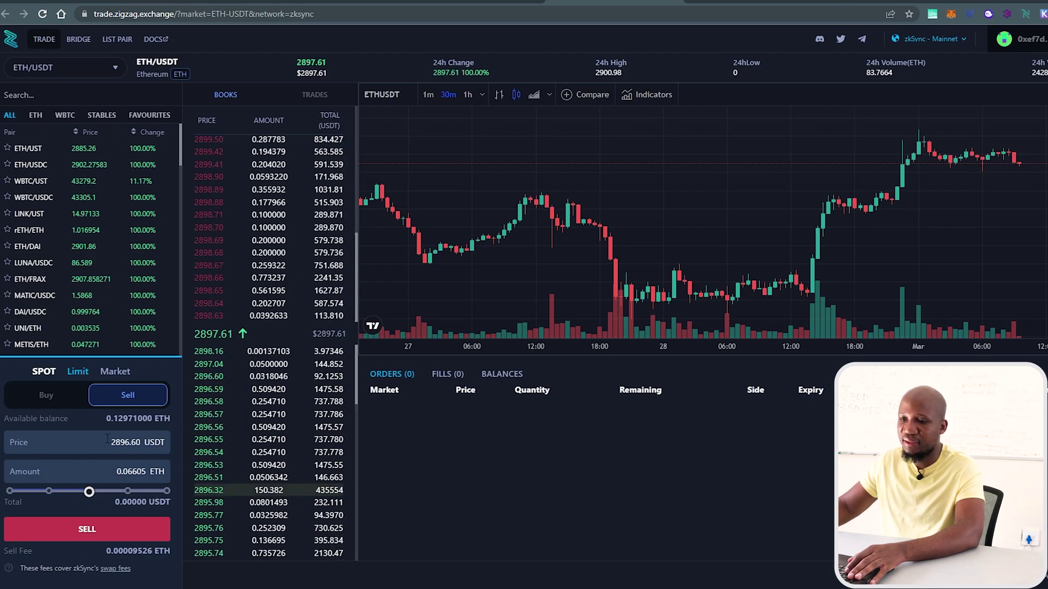
pyautogui.click(121, 379)
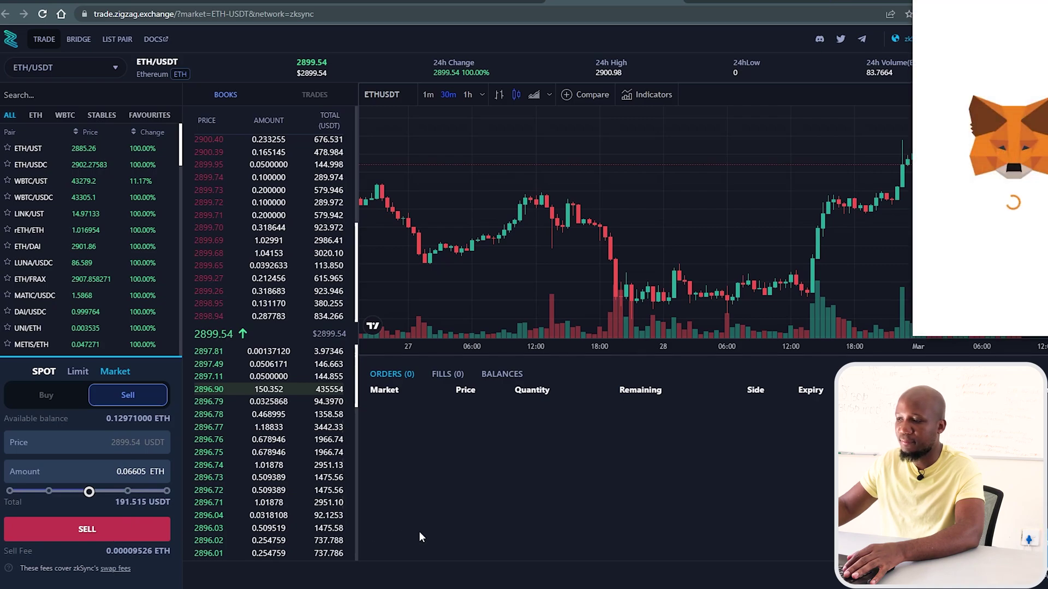
pyautogui.click(1033, 305)
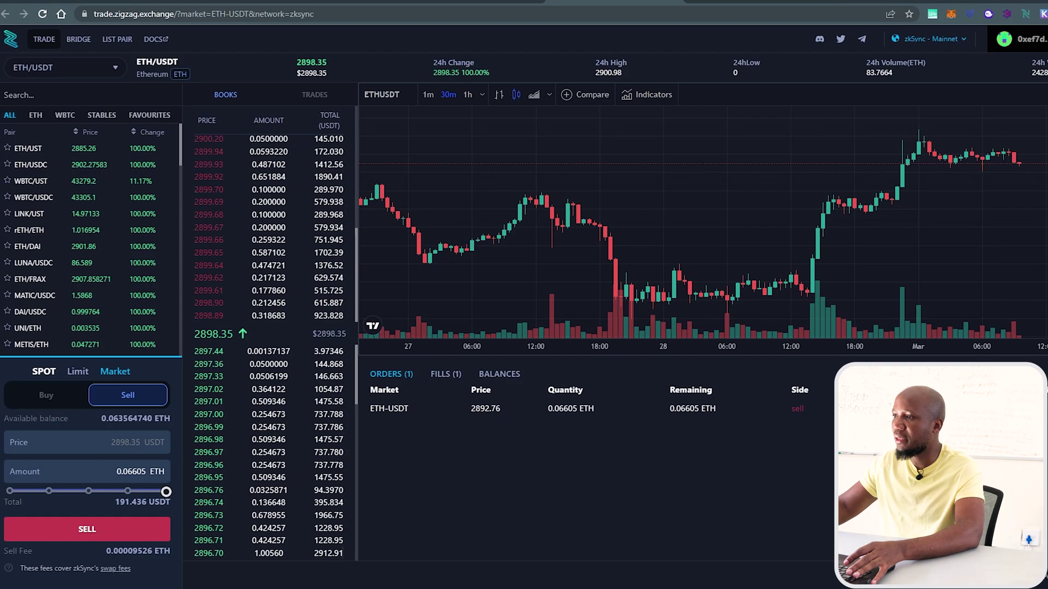
# Step: Review the wallet and USDT balances after the sale, the available trading pairs and the filled orders
pyautogui.click(1016, 38)
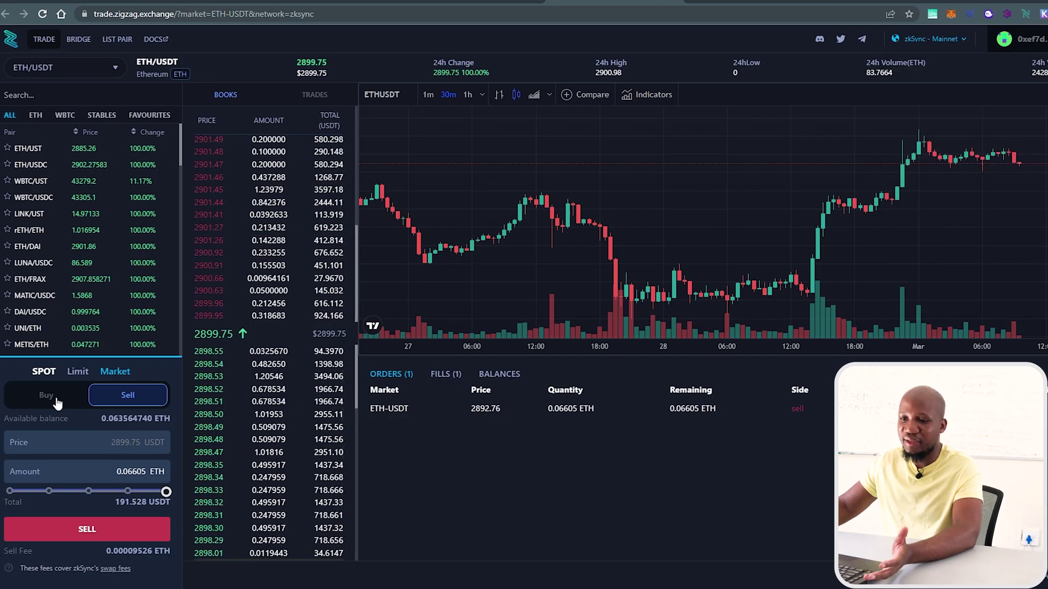
pyautogui.click(57, 401)
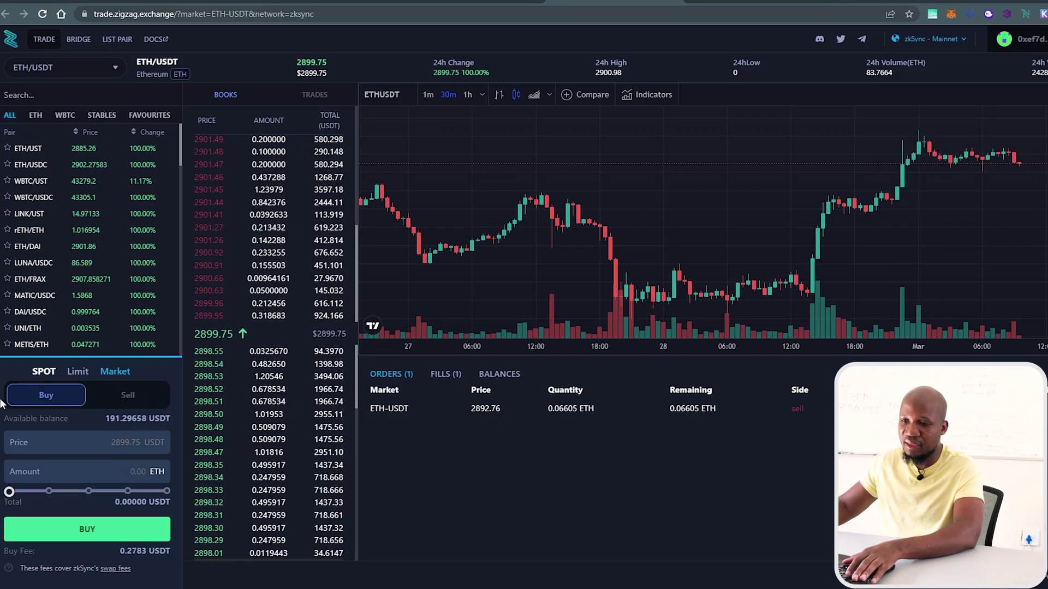
pyautogui.click(72, 68)
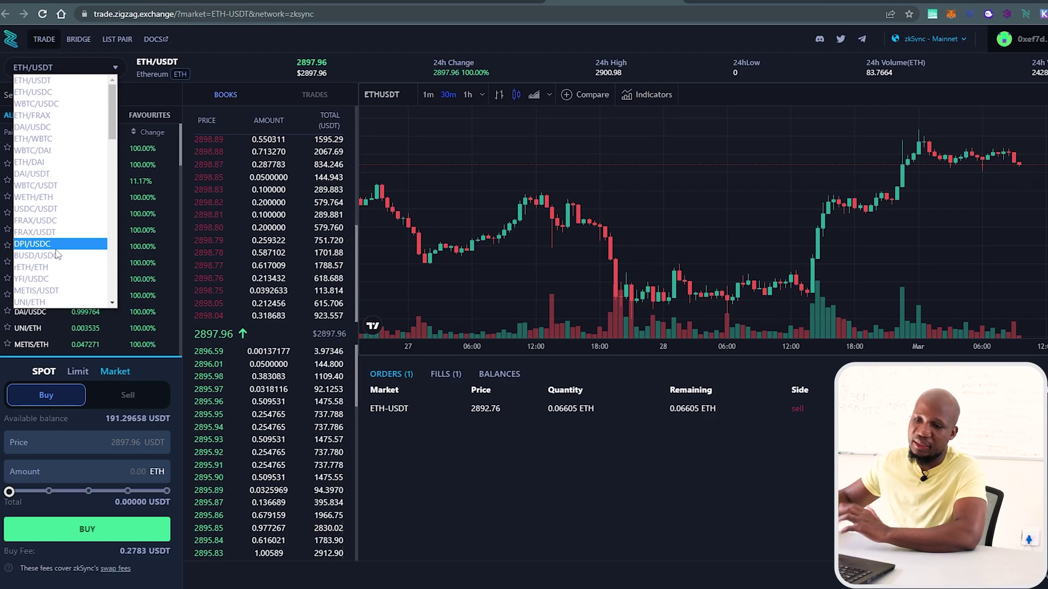
pyautogui.click(446, 374)
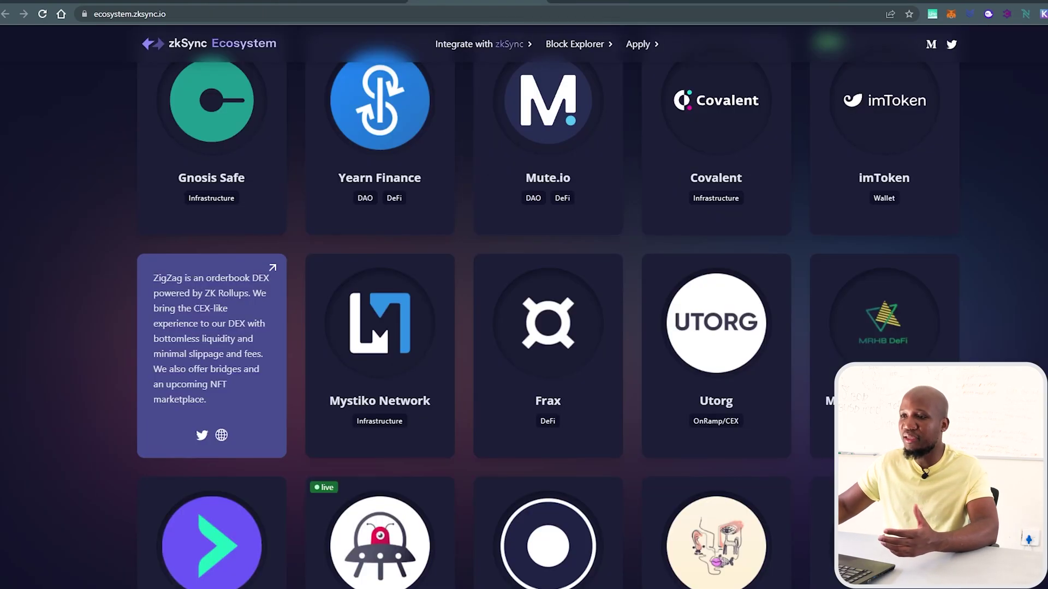
# Step: Open the zkSync 2.0 testnet portal from the zkSync website and switch MetaMask to the Goerli Test Network
pyautogui.hotkey('ctrl', 'shift', 'Tab')
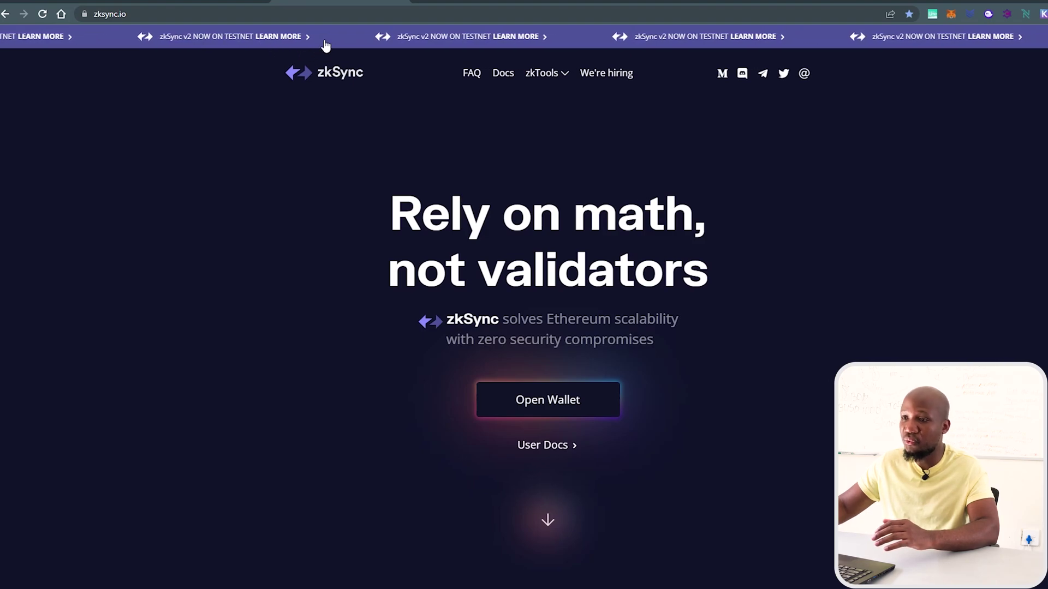
pyautogui.click(407, 36)
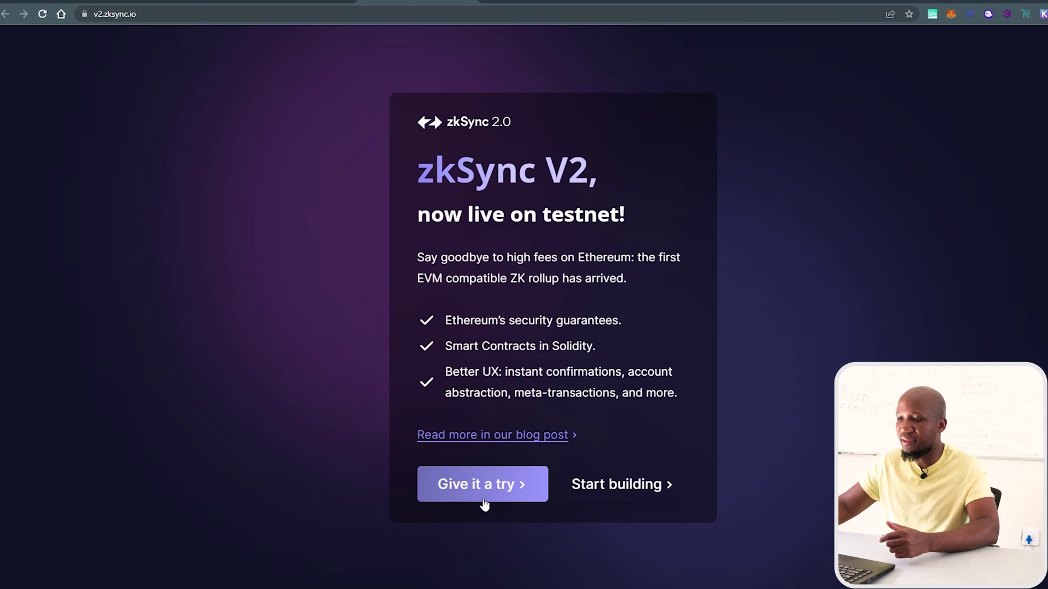
pyautogui.click(484, 503)
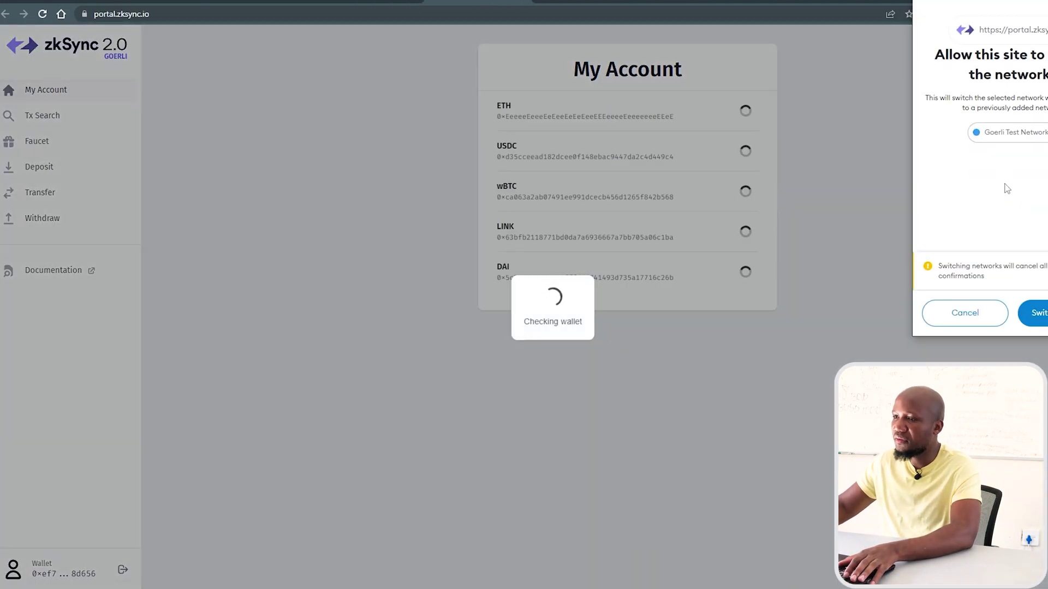
pyautogui.click(1033, 313)
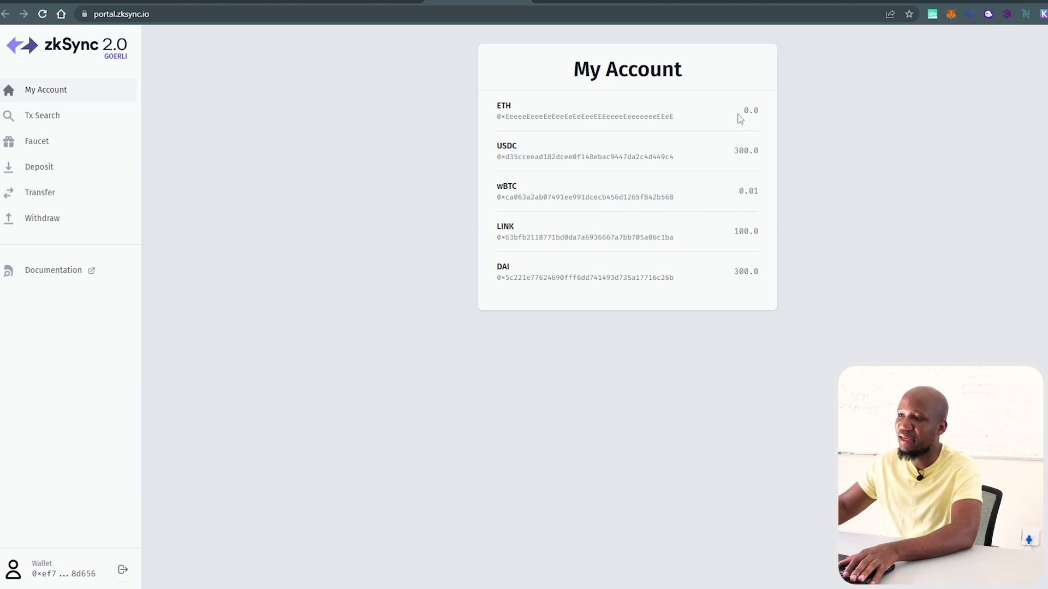
# Step: Check the testnet account's ETH balance and request test tokens from the zkSync 2.0 faucet
pyautogui.moveTo(746, 110); pyautogui.dragTo(772, 110)
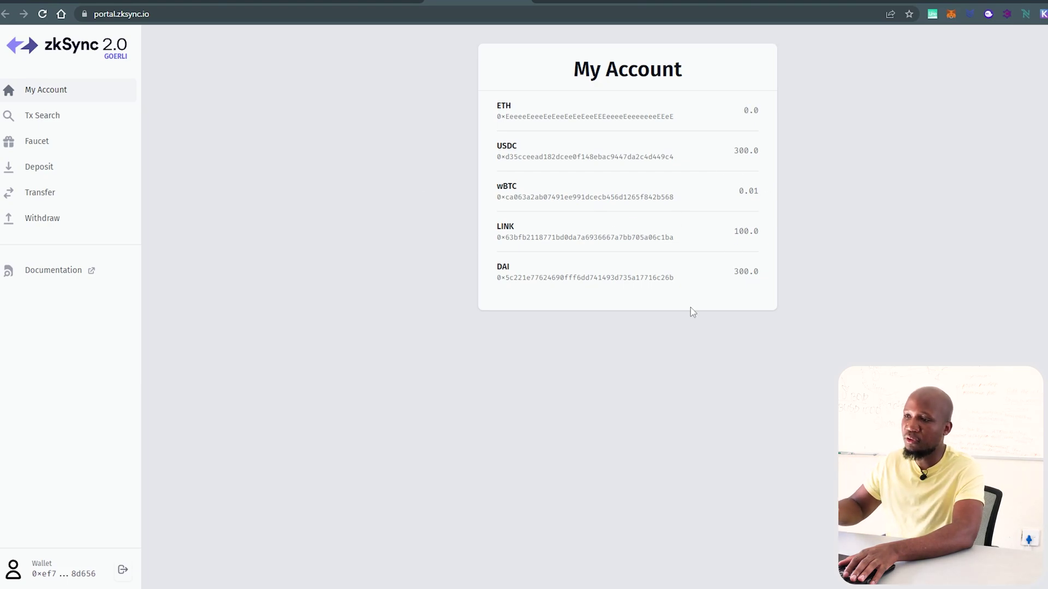
pyautogui.click(61, 146)
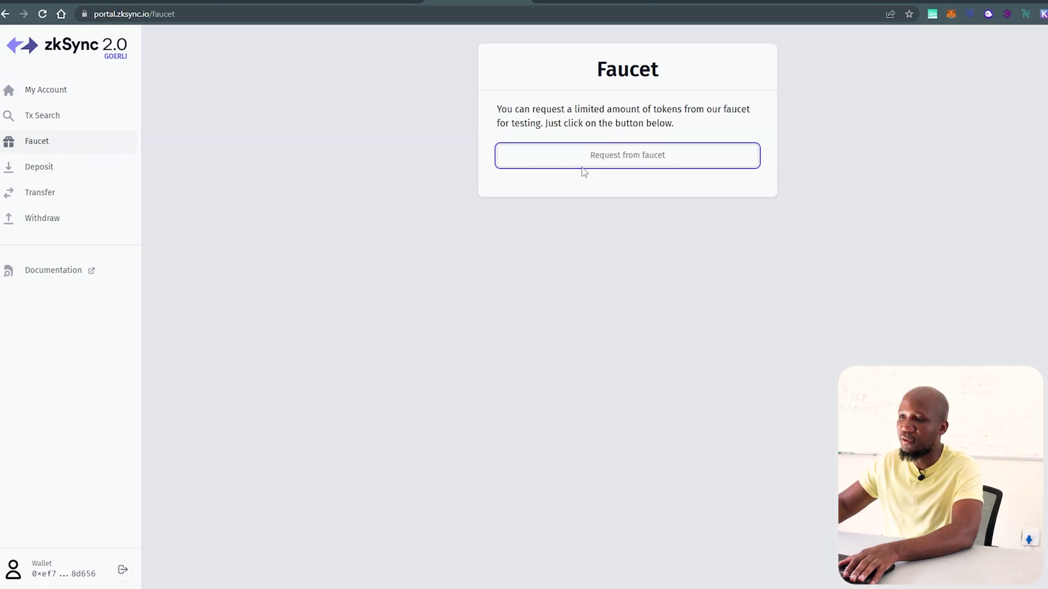
pyautogui.click(611, 158)
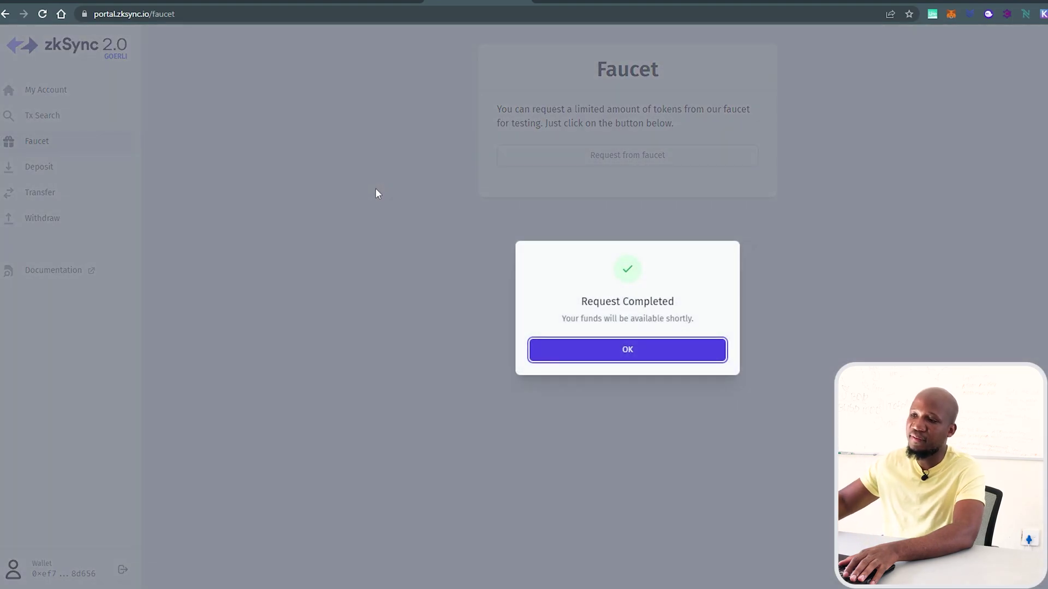
pyautogui.click(625, 354)
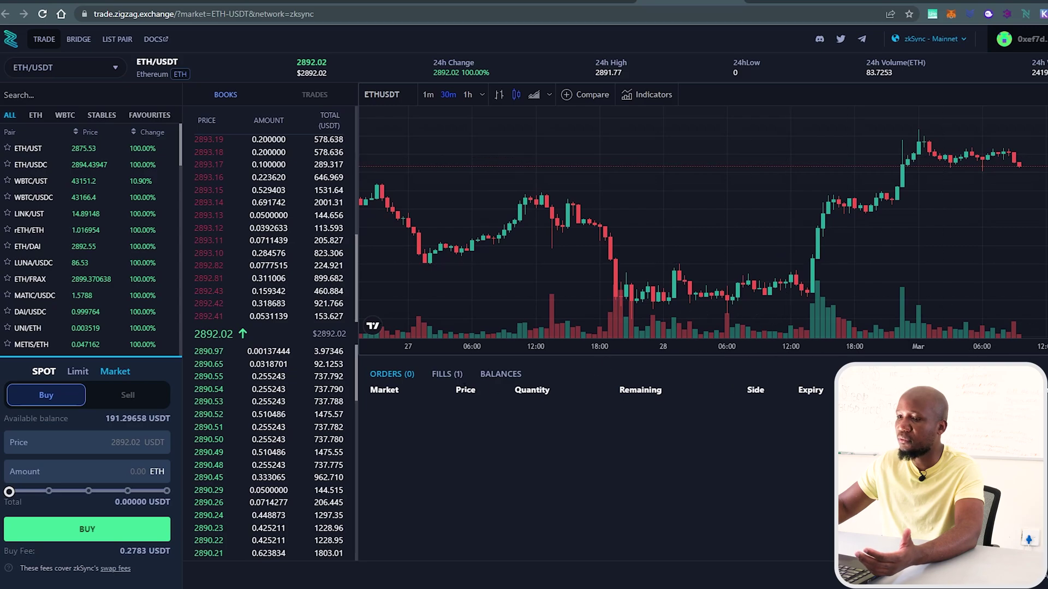
# Step: Check the filled ETH-USDT order on ZigZag and the source networks offered by the Hop exchange
pyautogui.click(442, 377)
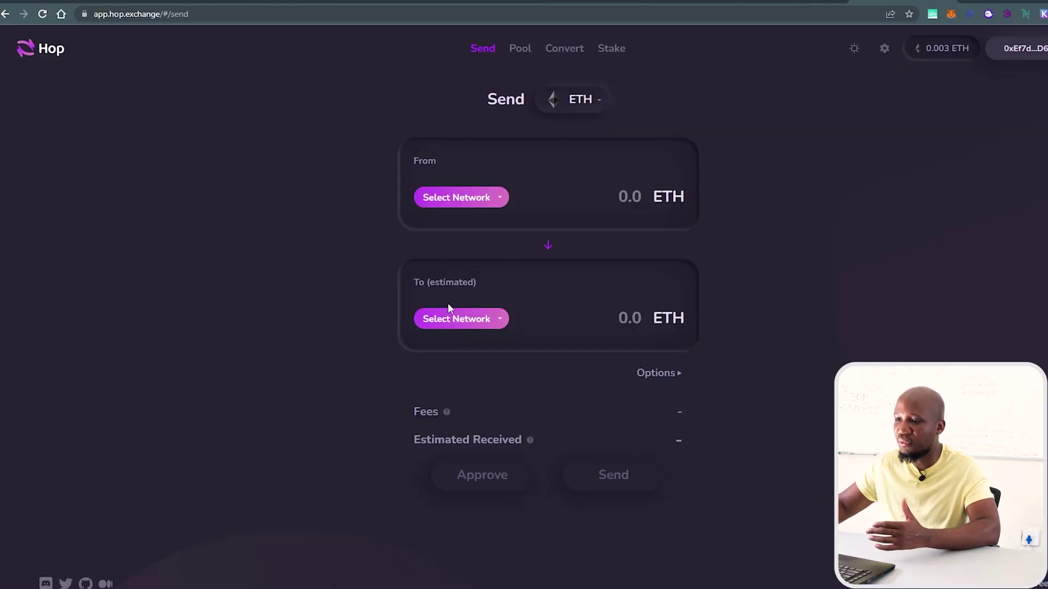
pyautogui.click(458, 198)
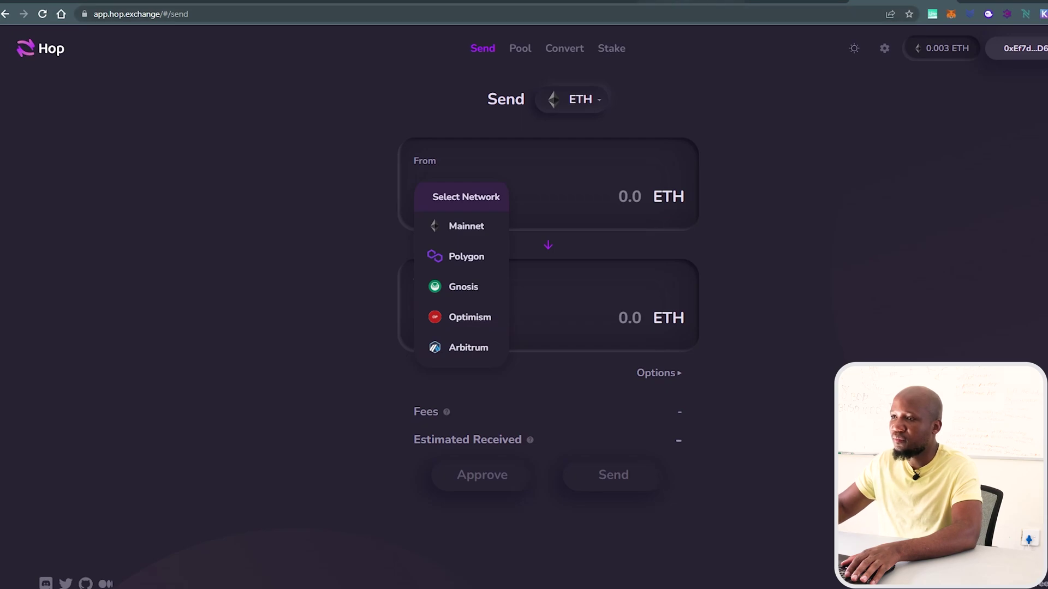
pyautogui.hotkey('ctrl', 'Tab')
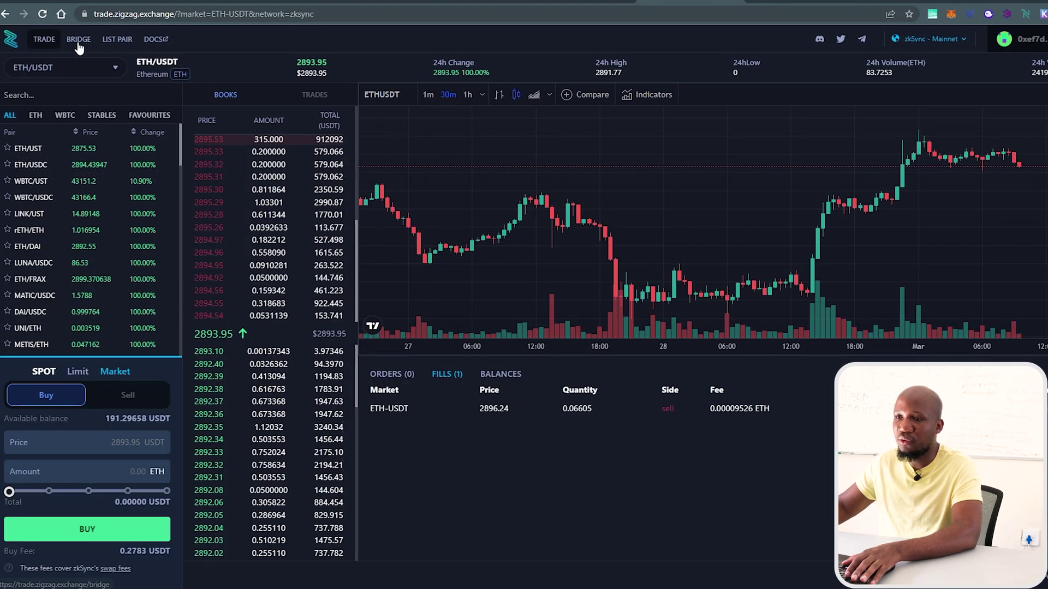
# Step: Set up the ZigZag bridge to move USDT from zkSync L2 to Ethereum L1
pyautogui.click(77, 42)
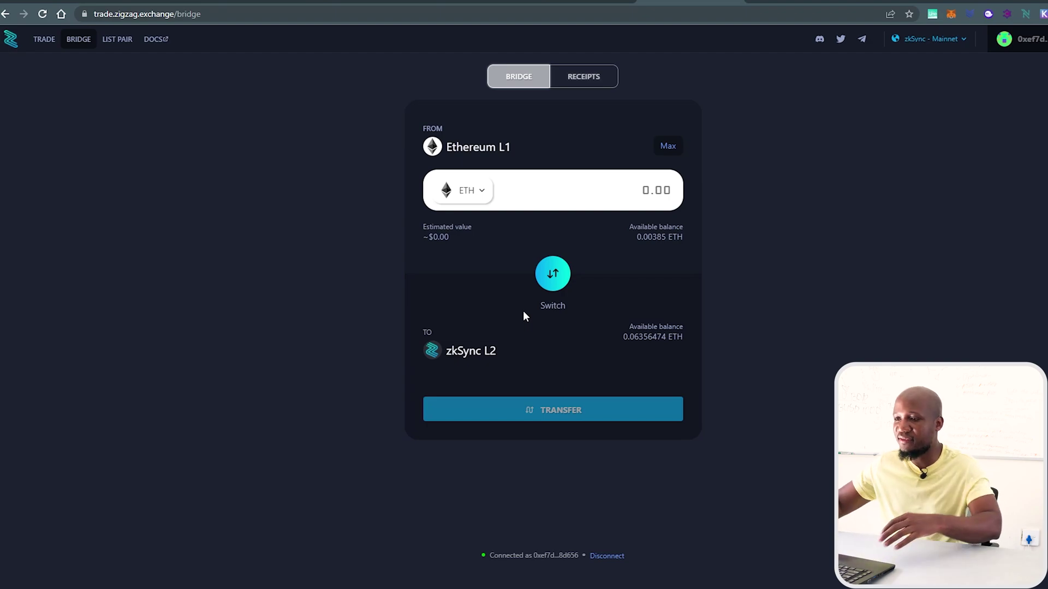
pyautogui.click(471, 191)
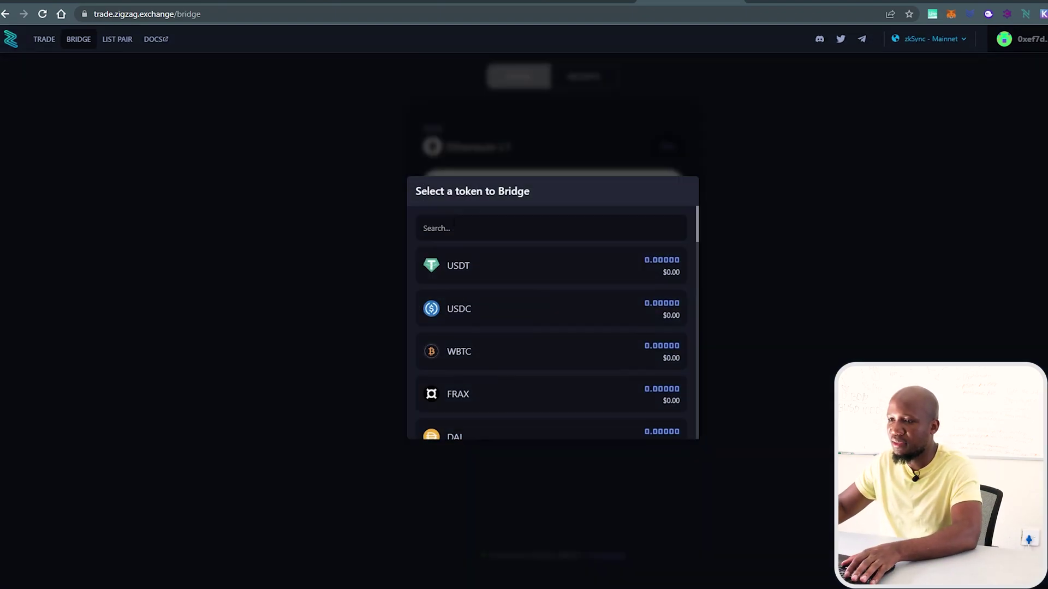
pyautogui.click(492, 279)
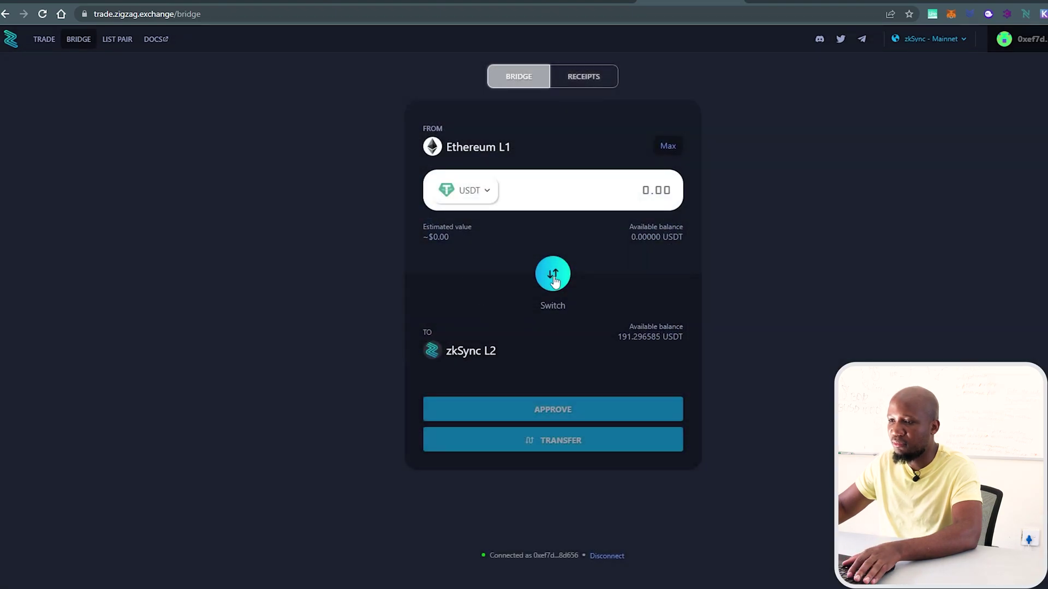
pyautogui.click(553, 274)
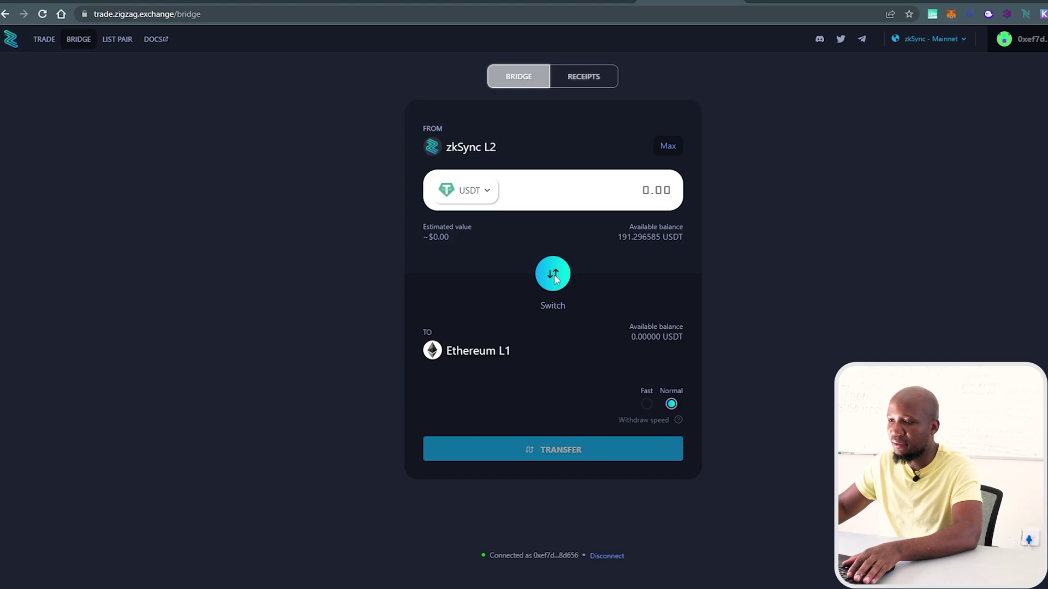
# Step: Submit a bridge transfer of the maximum 184.286585 USDT with normal withdraw speed and examine its L2 gas fee
pyautogui.click(668, 147)
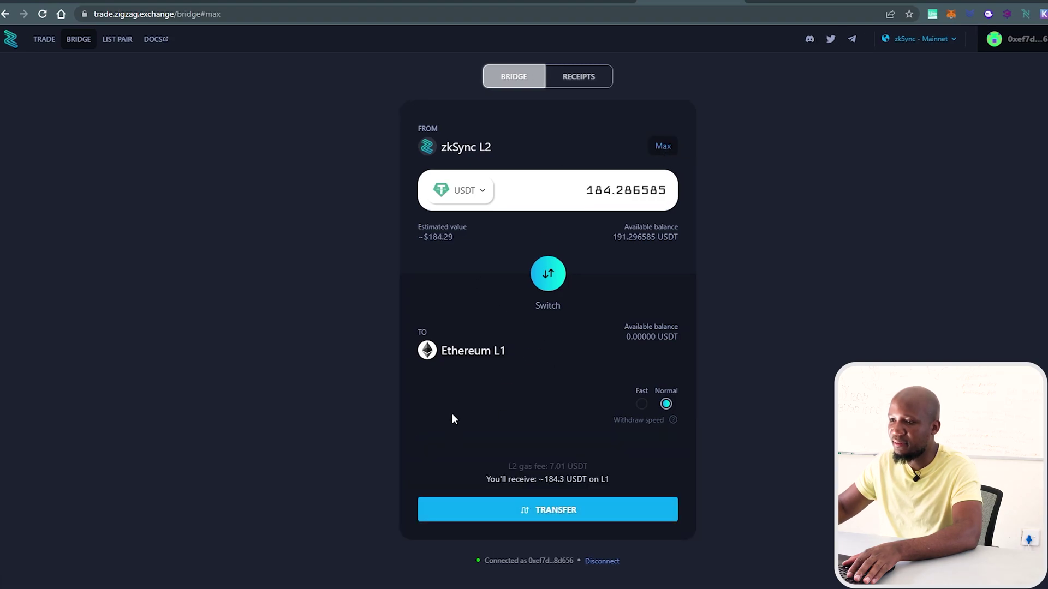
pyautogui.click(556, 513)
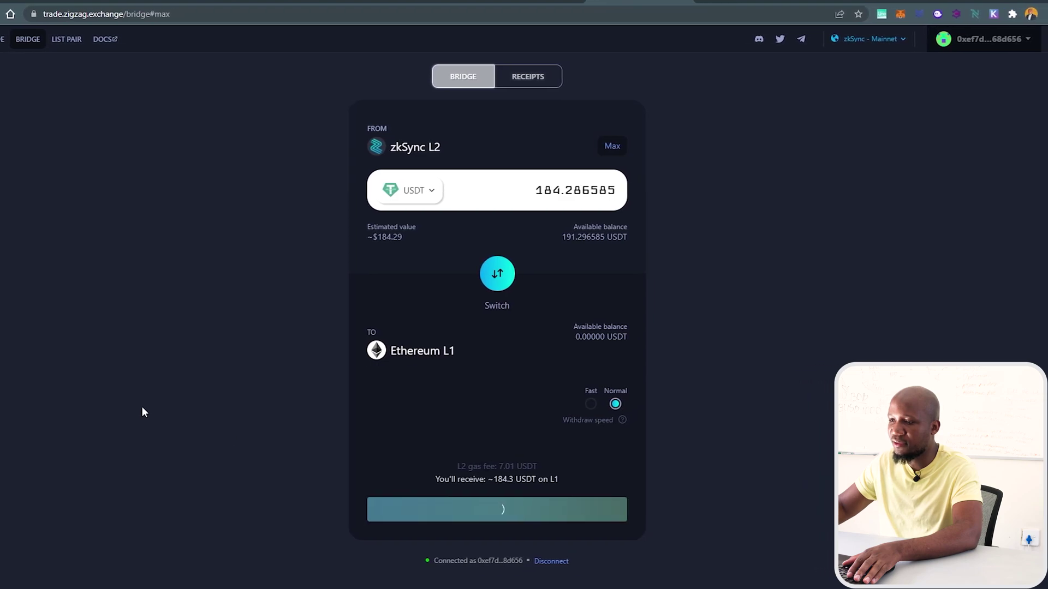
pyautogui.click(1002, 304)
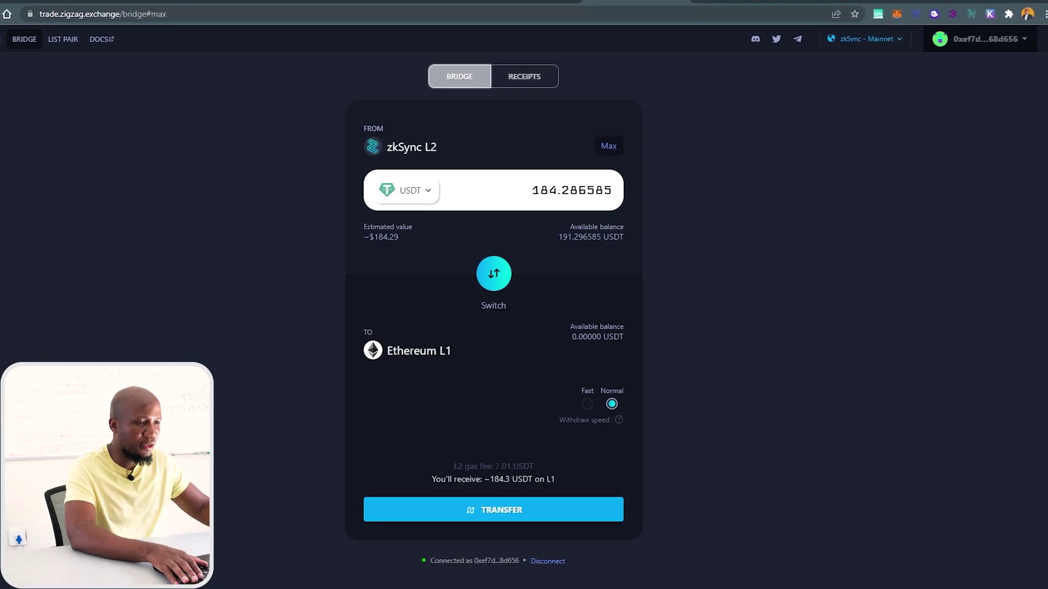
pyautogui.moveTo(469, 467); pyautogui.dragTo(572, 463)
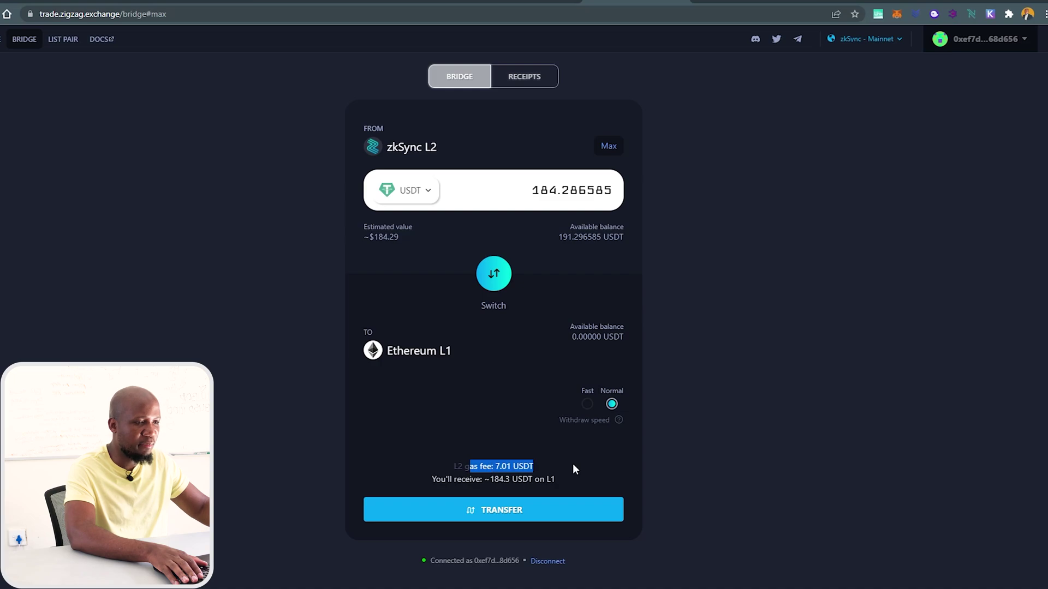
pyautogui.click(573, 464)
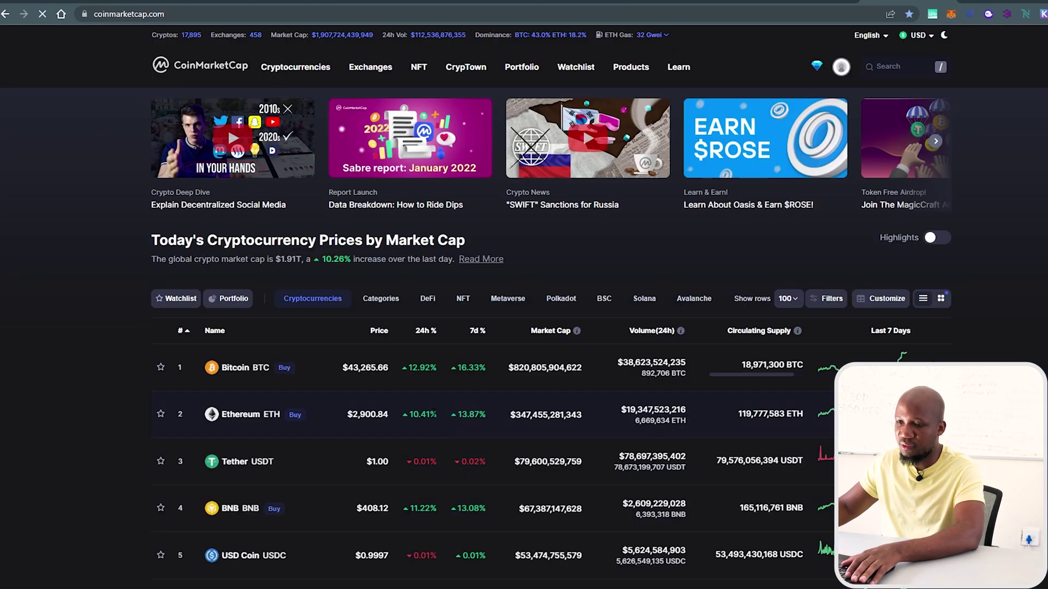
# Step: Add the Tether (USDT) token to MetaMask from its CoinMarketCap page and check it among the wallet's assets
pyautogui.scroll(-5, 317, 340)
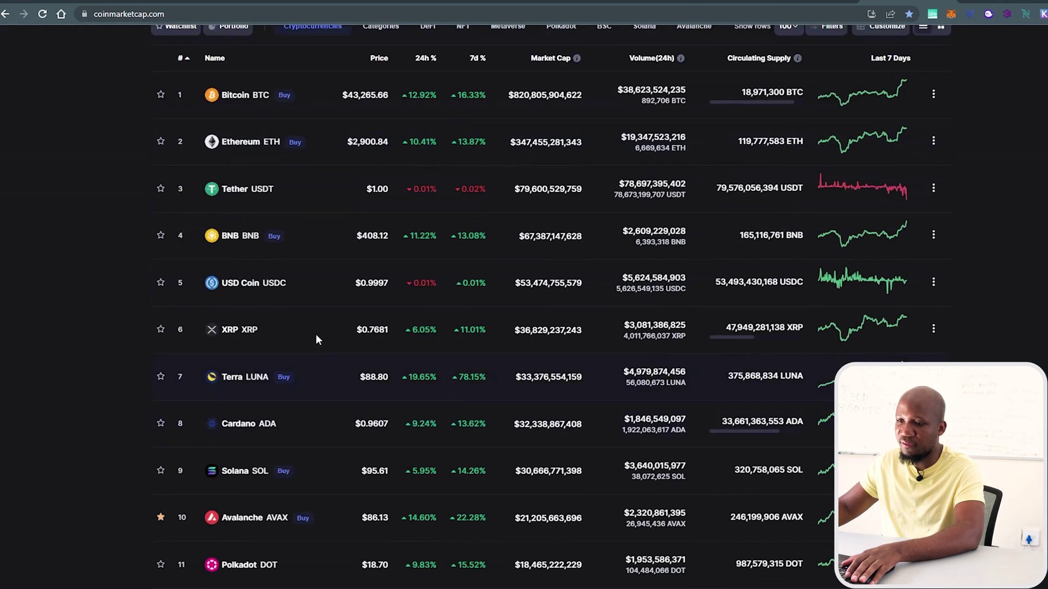
pyautogui.click(249, 190)
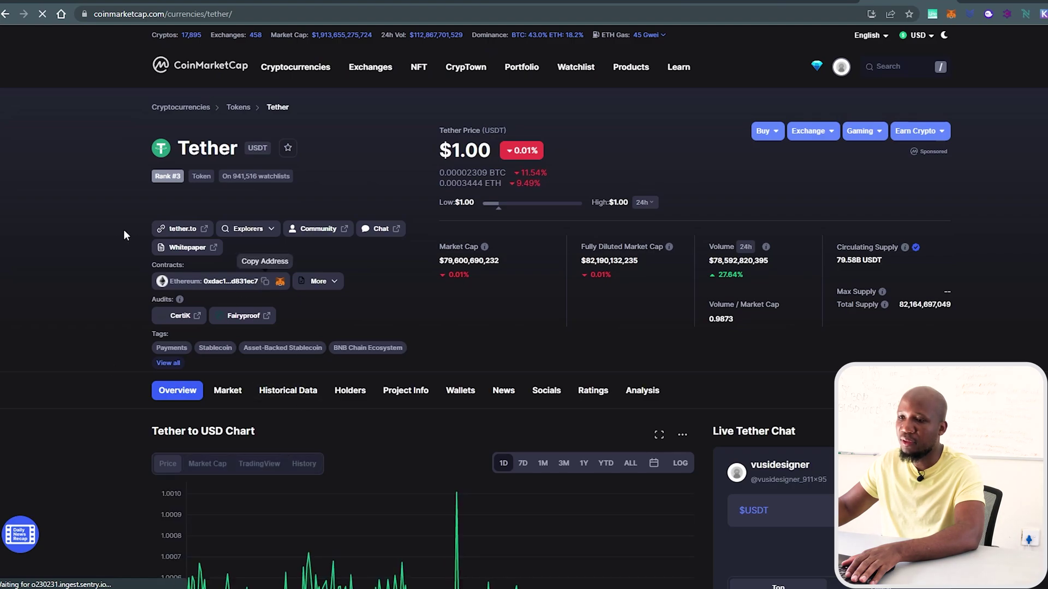
pyautogui.click(281, 282)
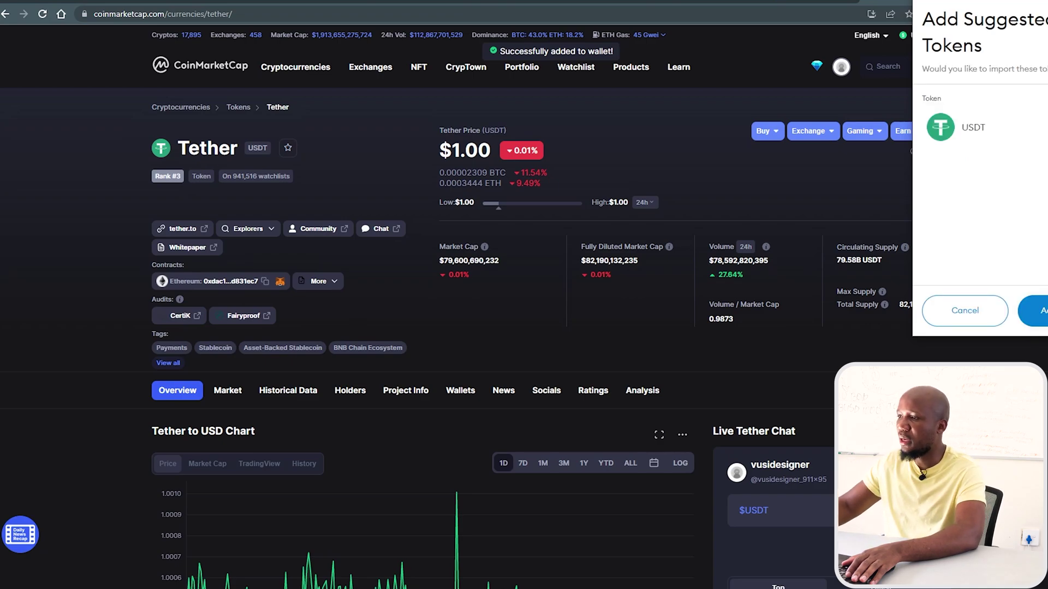
pyautogui.click(1033, 310)
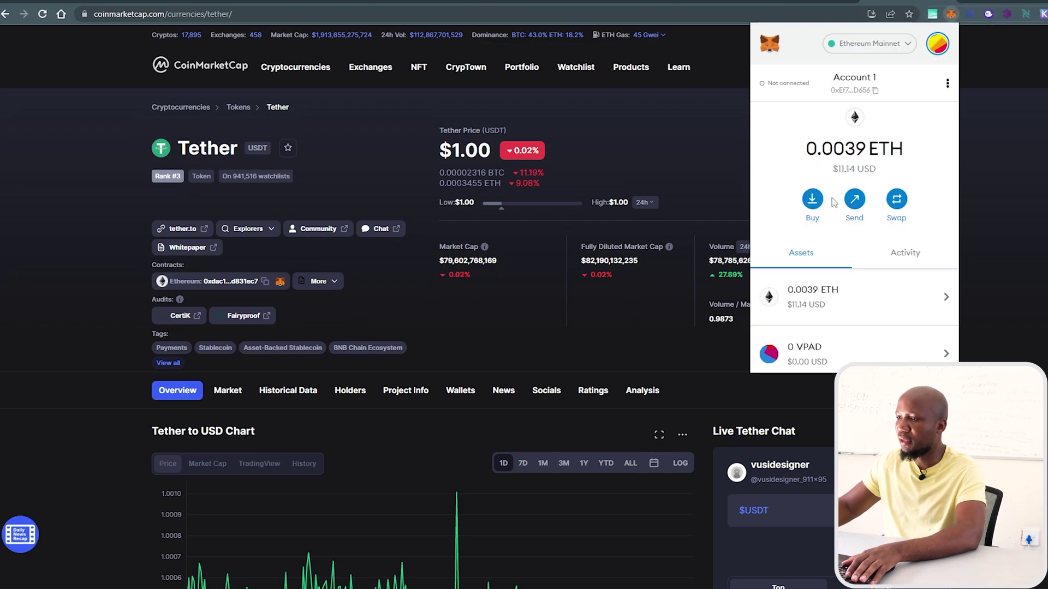
pyautogui.scroll(-2, 851, 262)
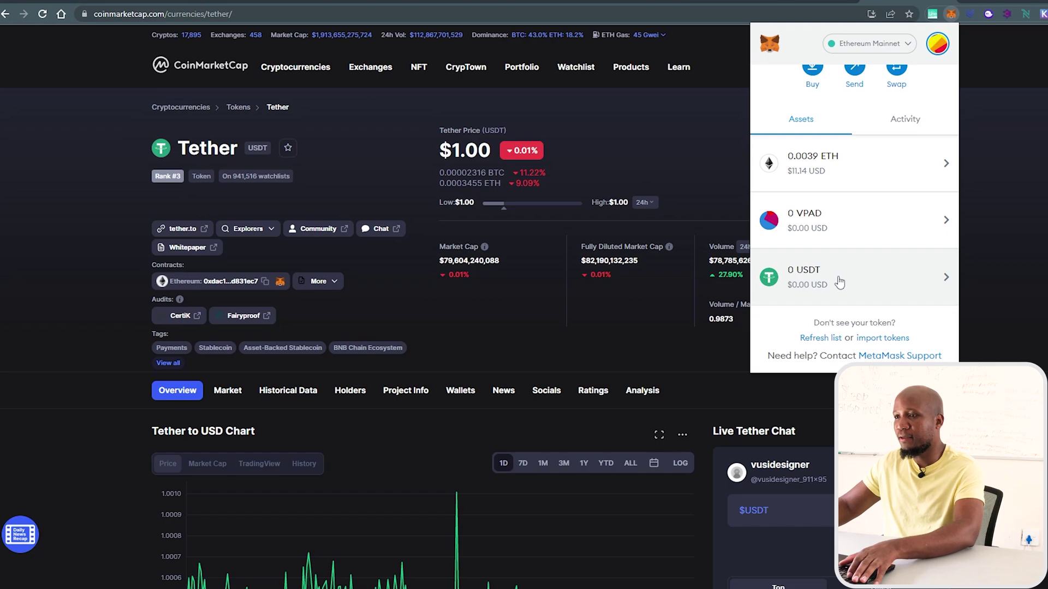
# Step: Return to the zkSync 2.0 portal account and inspect its ETH entry
pyautogui.click(622, 2)
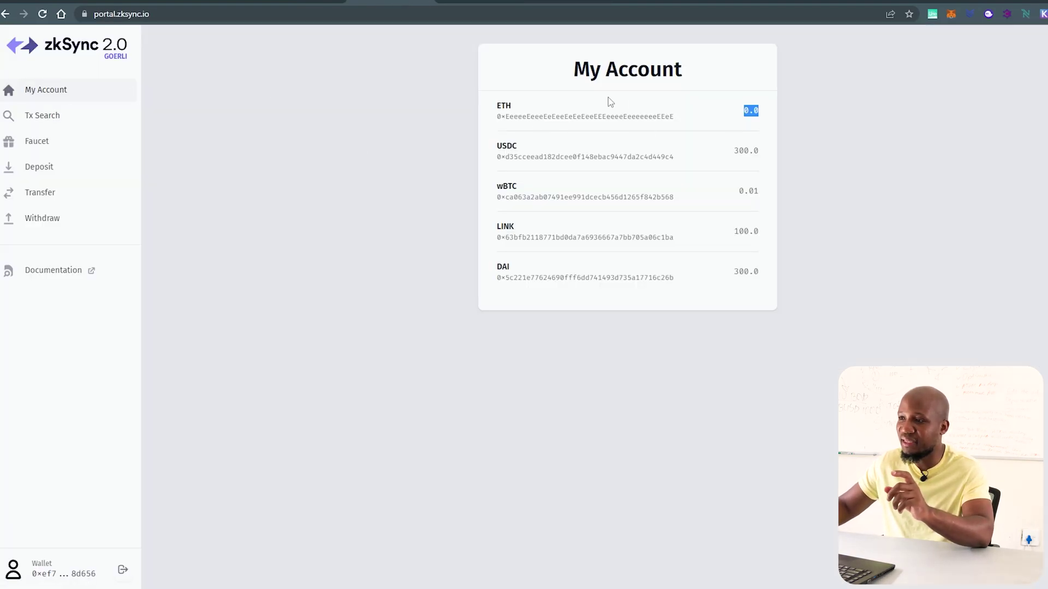
pyautogui.moveTo(492, 103); pyautogui.dragTo(686, 126)
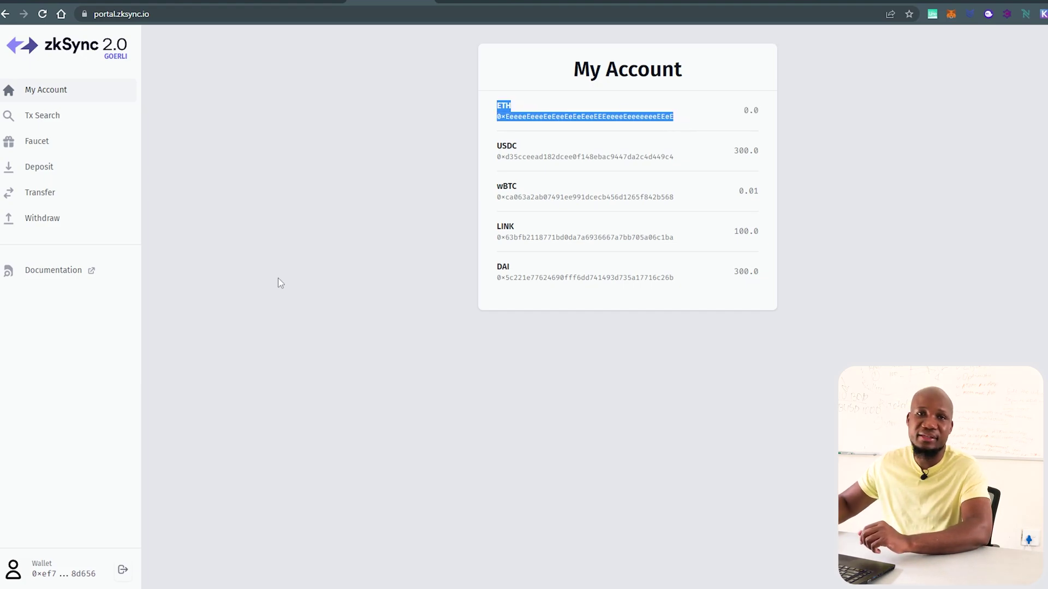